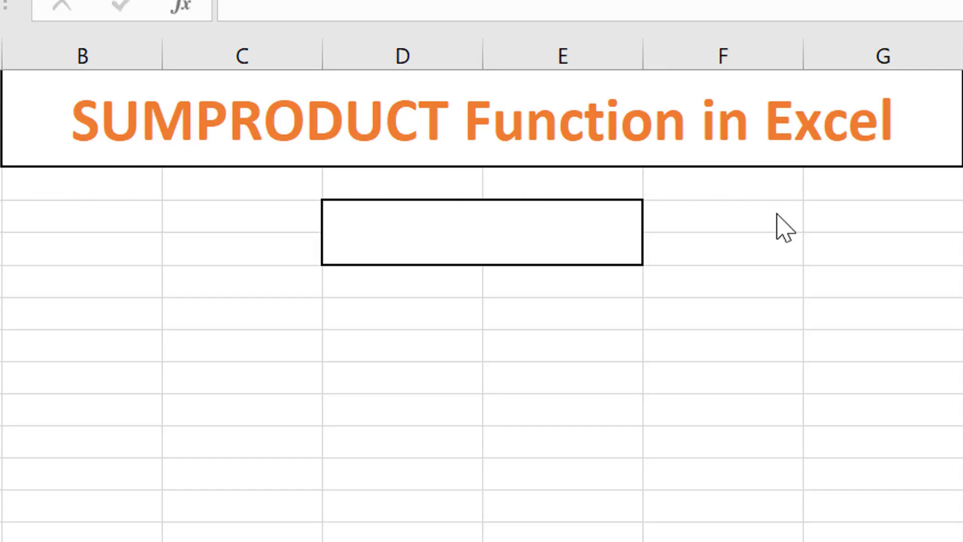
Enter =C2*D2 in cell E2 to multiply Units Sold by Sale Price.
{"action": "left_click", "coordinate": [92, 278]}
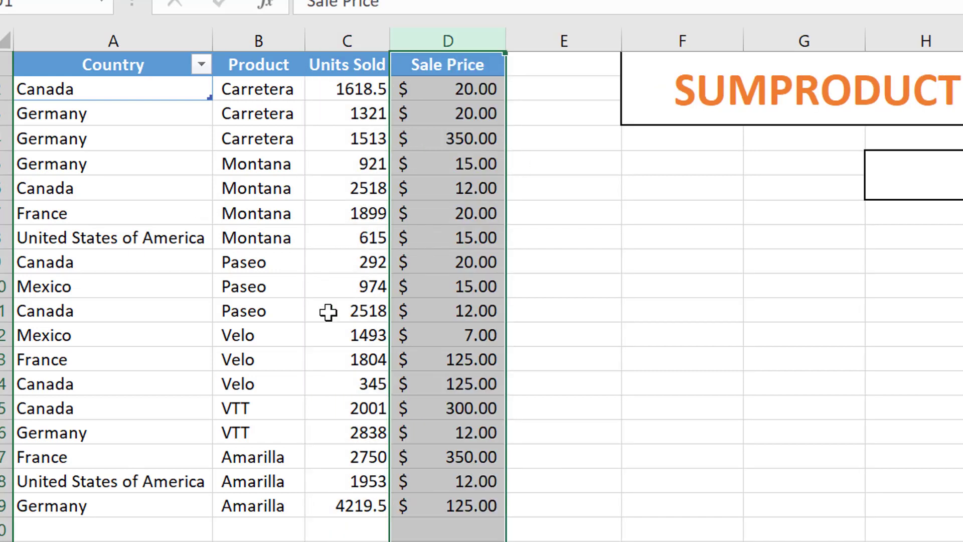
{"action": "left_click", "coordinate": [571, 82]}
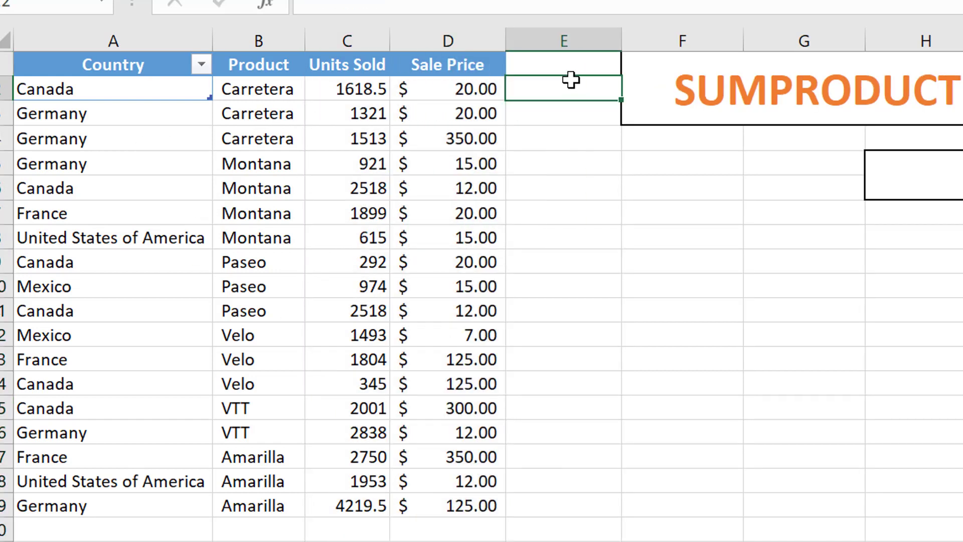
{"action": "type", "text": "="}
{"action": "left_click", "coordinate": [362, 86]}
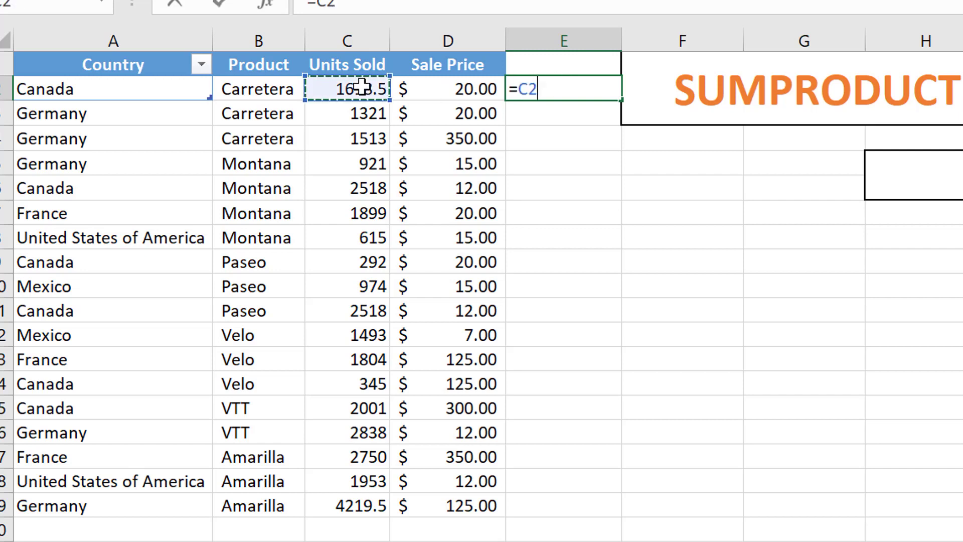
{"action": "type", "text": "*"}
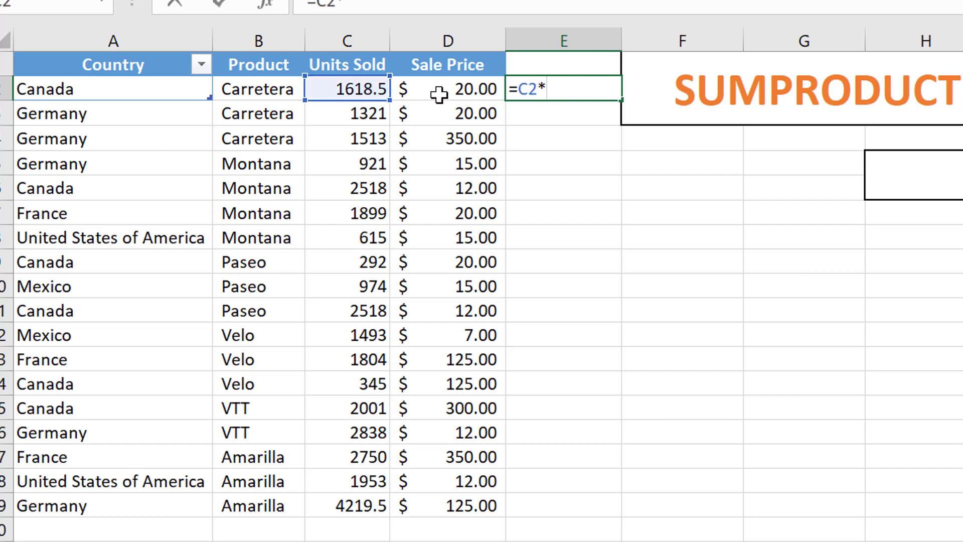
{"action": "left_click", "coordinate": [439, 93]}
{"action": "key", "text": "Return"}
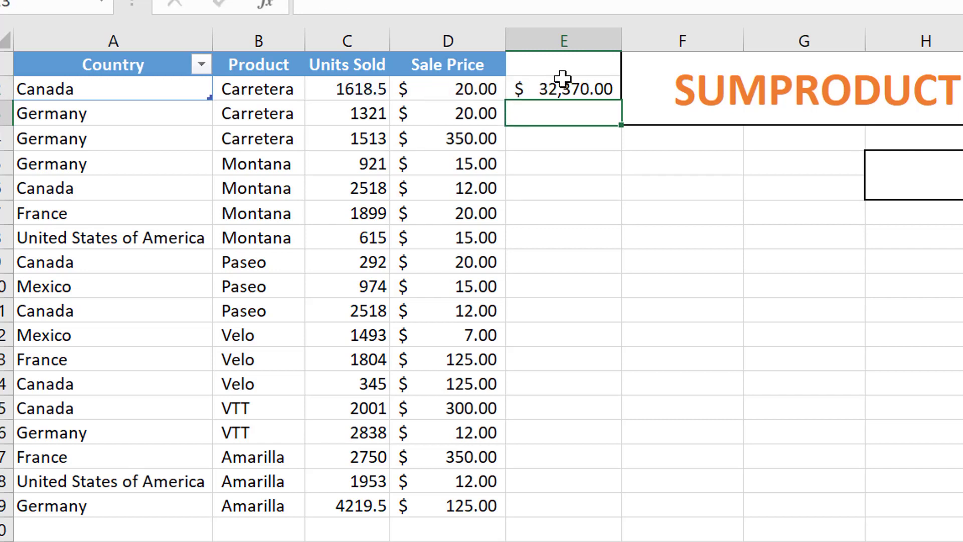
{"action": "left_click", "coordinate": [582, 90]}
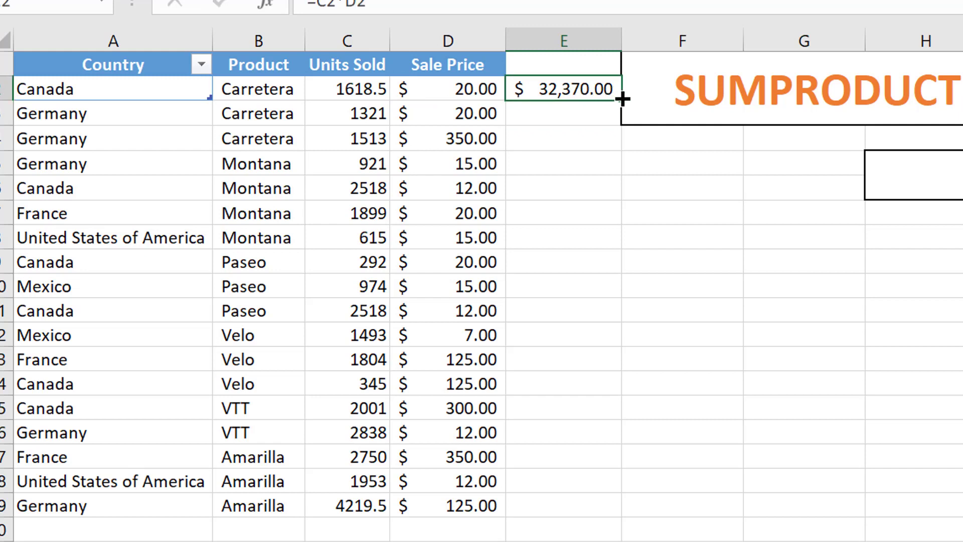
Enter =C3*D3 in E3 and fill it down through E19.
{"action": "left_click", "coordinate": [585, 110]}
{"action": "type", "text": "="}
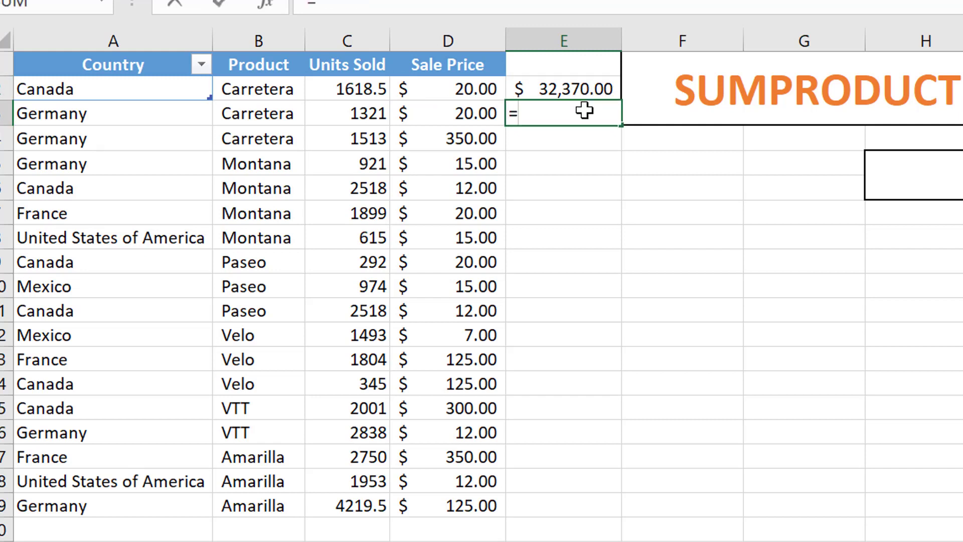
{"action": "left_click", "coordinate": [358, 115]}
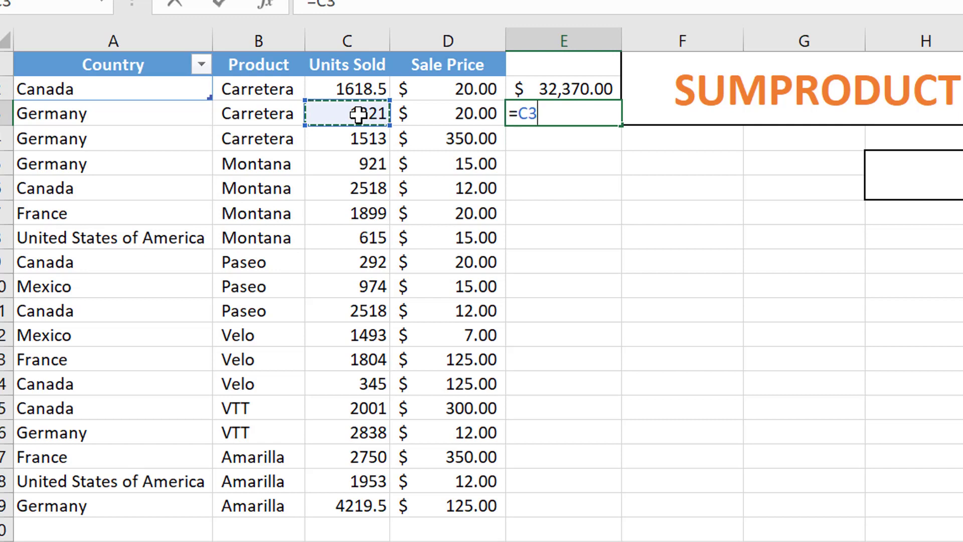
{"action": "type", "text": "*"}
{"action": "left_click", "coordinate": [482, 116]}
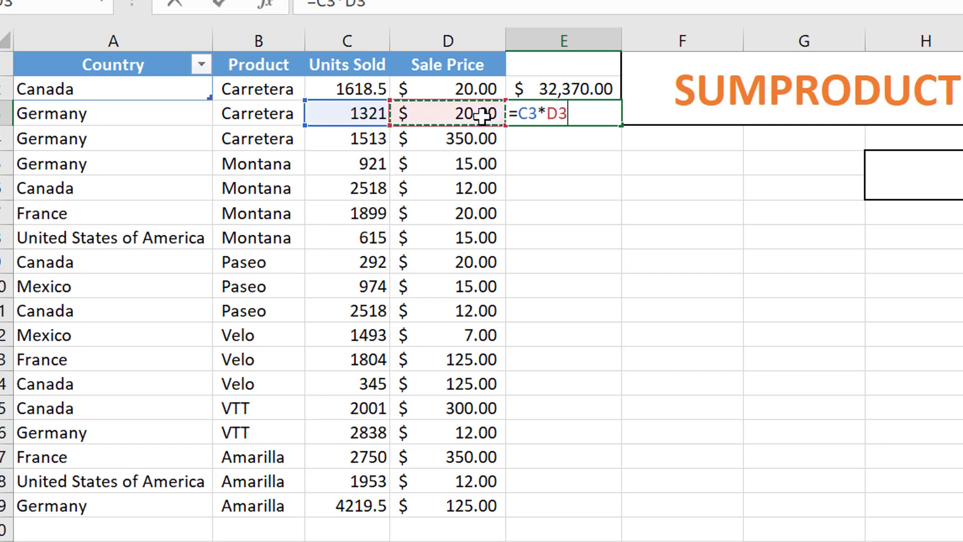
{"action": "key", "text": "Return"}
{"action": "left_click", "coordinate": [537, 112]}
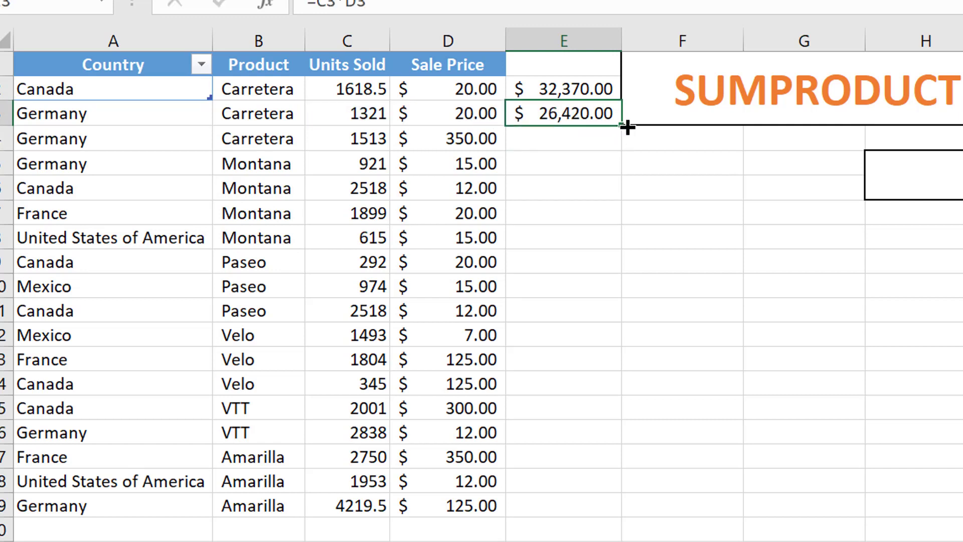
{"action": "left_click_drag", "start_coordinate": [622, 127], "coordinate": [572, 523]}
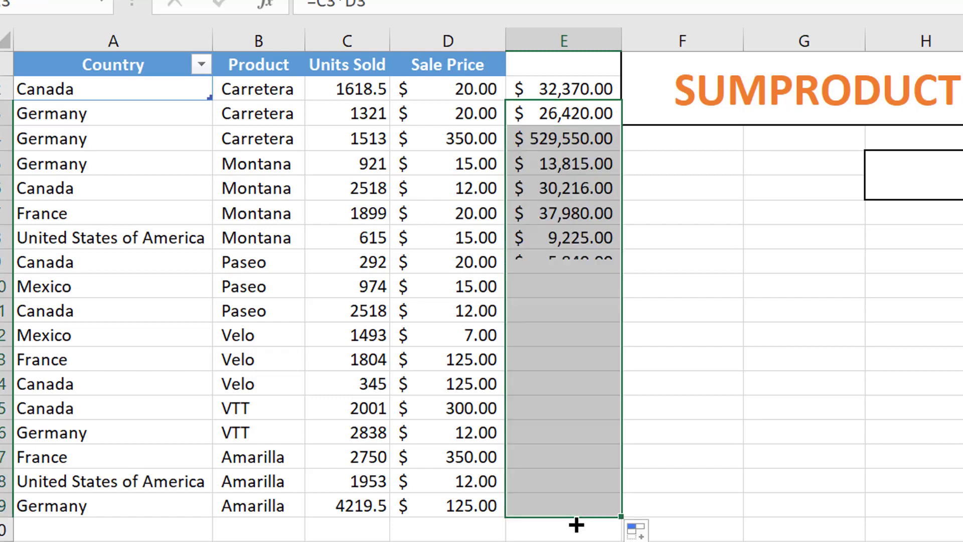
{"action": "left_click", "coordinate": [572, 524]}
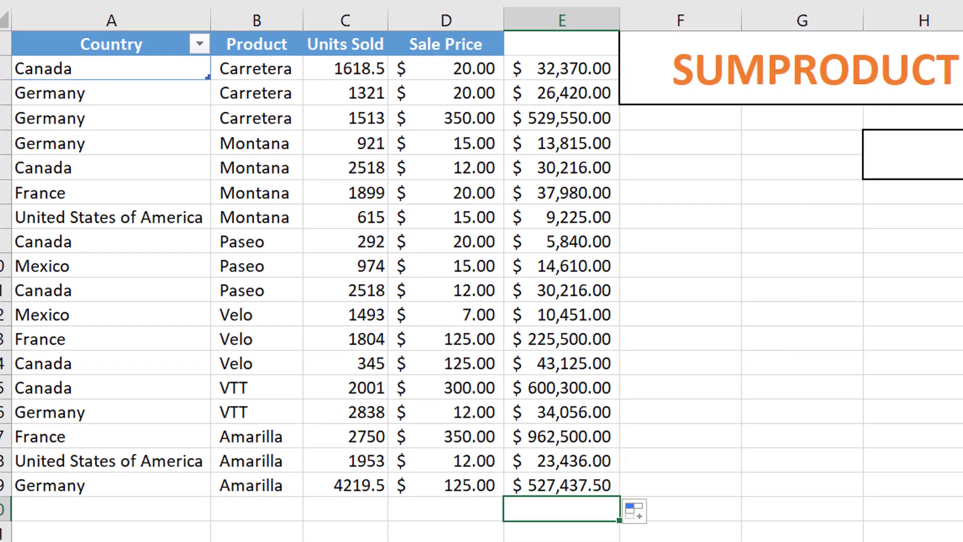
Enter =SUM(E2:E19) in E20 to total the row products.
{"action": "type", "text": "="}
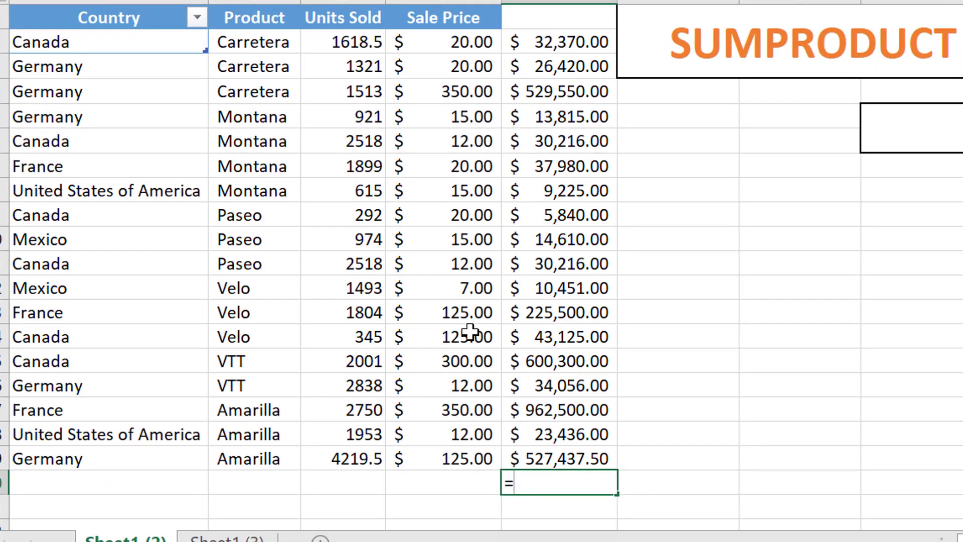
{"action": "type", "text": "sum"}
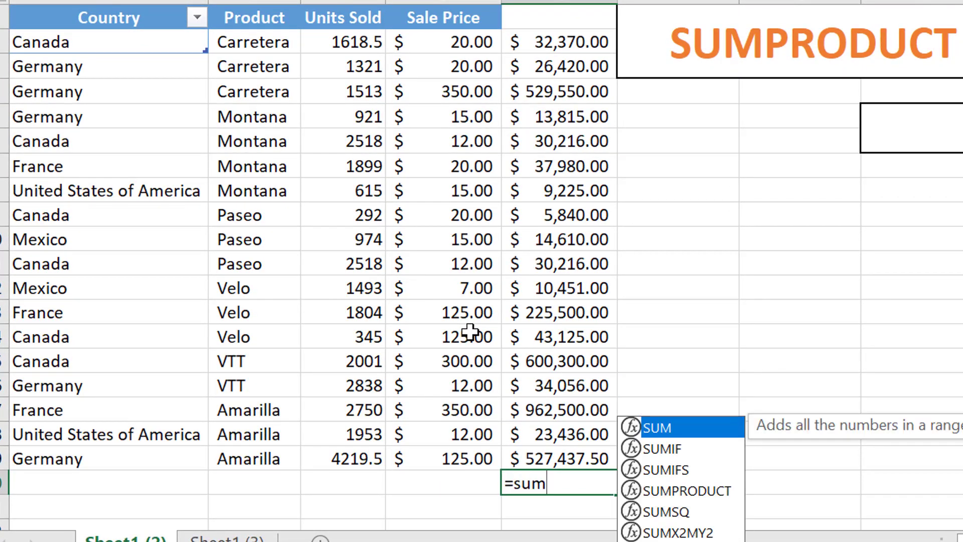
{"action": "double_click", "coordinate": [660, 429]}
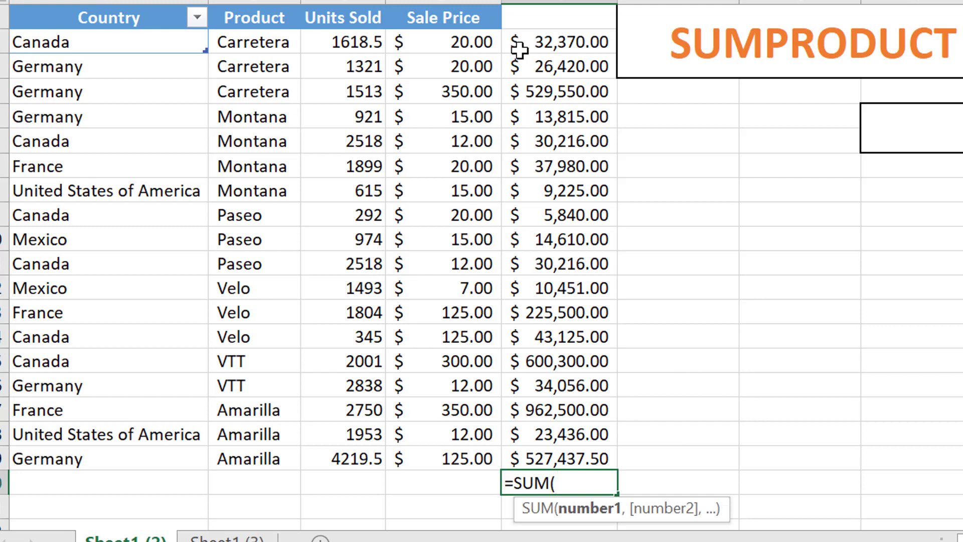
{"action": "left_click_drag", "start_coordinate": [537, 42], "coordinate": [536, 455]}
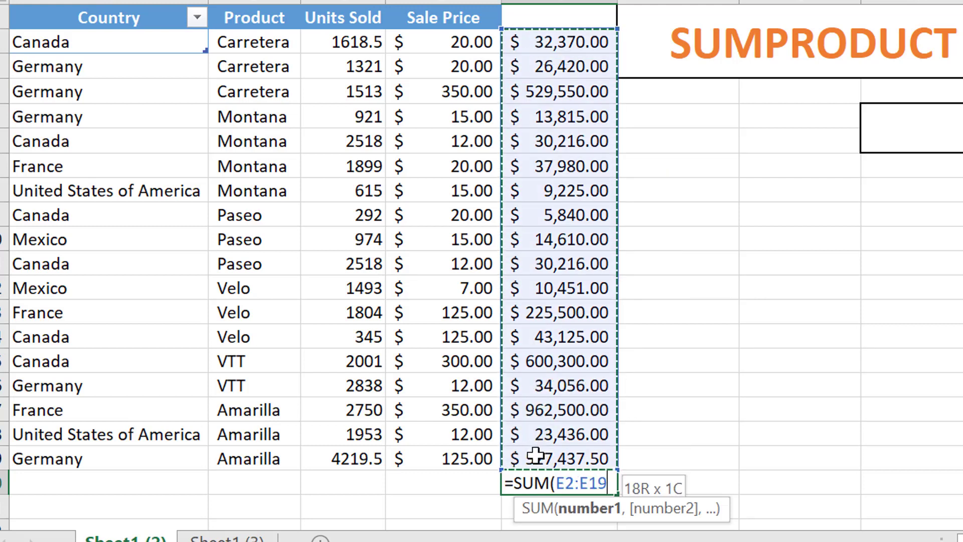
{"action": "key", "text": "Return"}
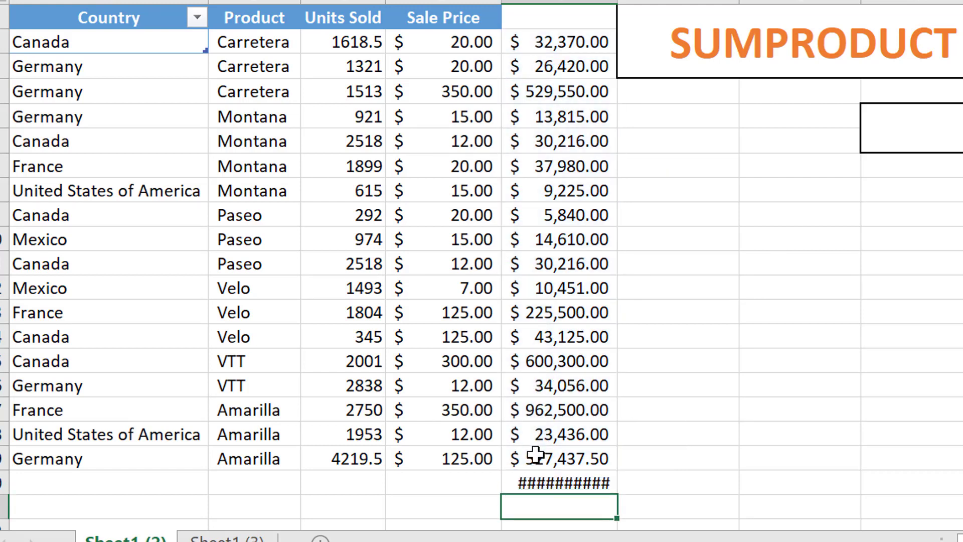
Autofit column E and bold the $3,157,047.50 total in E20.
{"action": "double_click", "coordinate": [617, 2]}
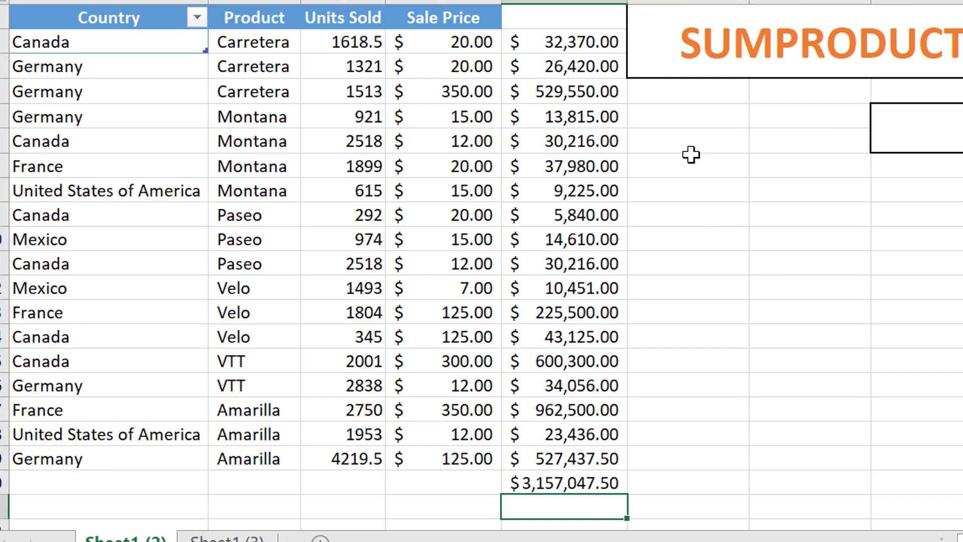
{"action": "left_click", "coordinate": [607, 483]}
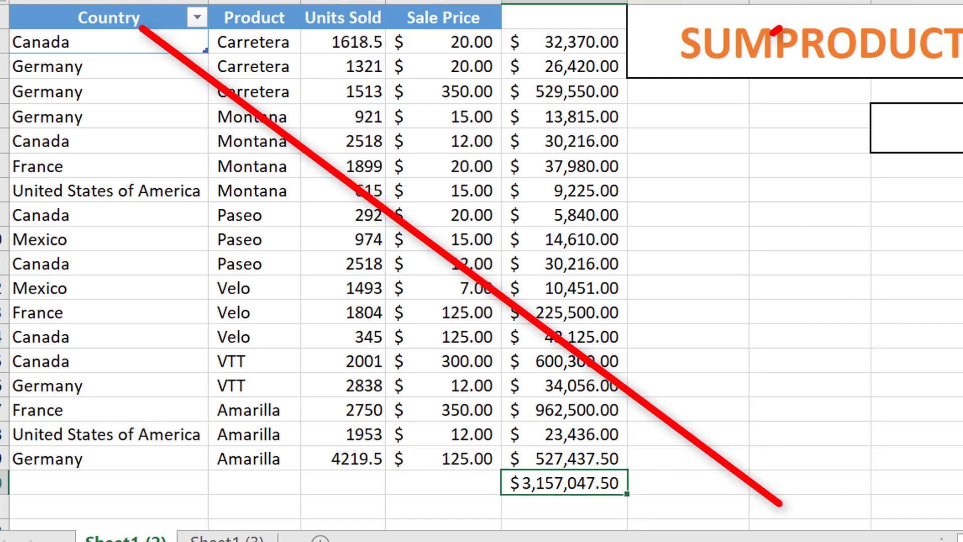
{"action": "key", "text": "ctrl+b"}
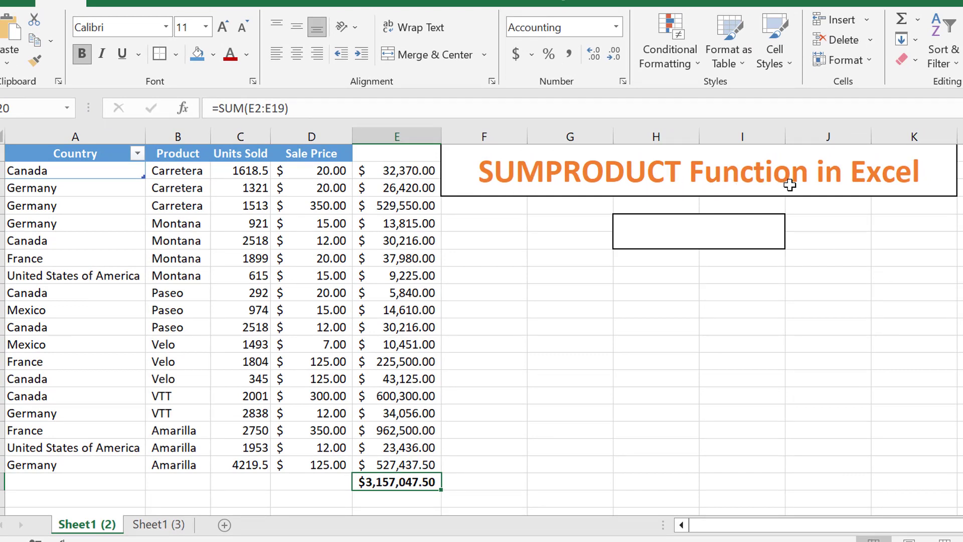
Enter =SUMPRODUCT(C2:C19,D2:D19) in the box below the title, returning 3,157,048.
{"action": "left_click", "coordinate": [700, 231]}
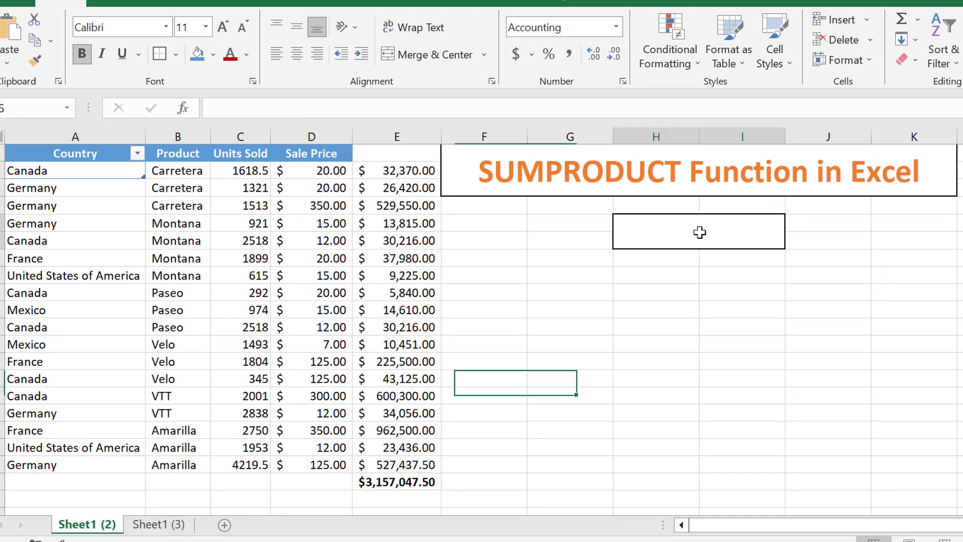
{"action": "type", "text": "="}
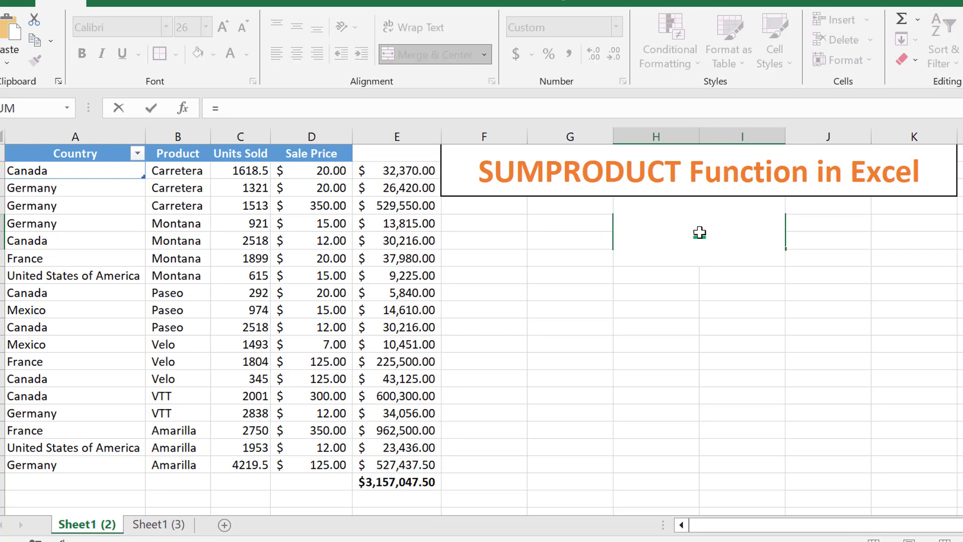
{"action": "type", "text": "su"}
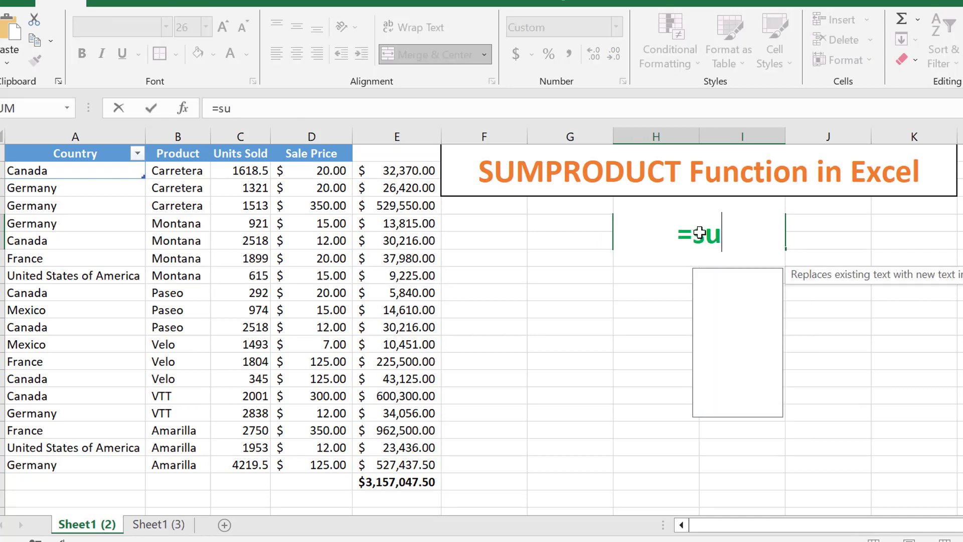
{"action": "type", "text": "m"}
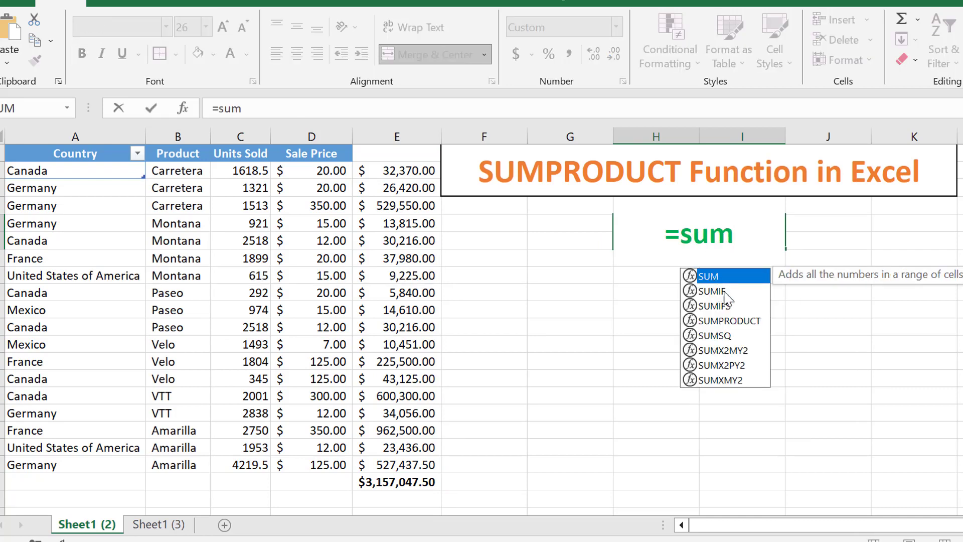
{"action": "double_click", "coordinate": [758, 321]}
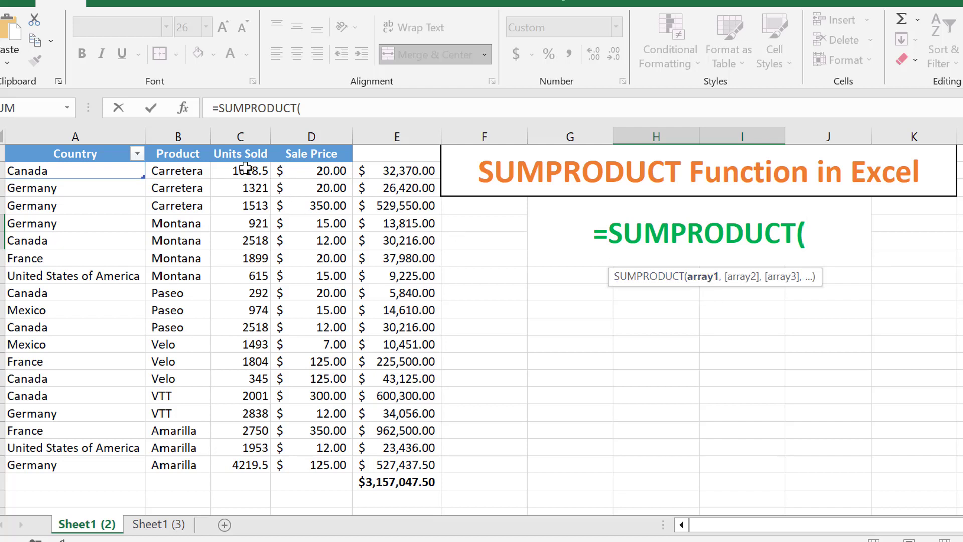
{"action": "left_click_drag", "start_coordinate": [246, 169], "coordinate": [249, 466]}
{"action": "type", "text": ","}
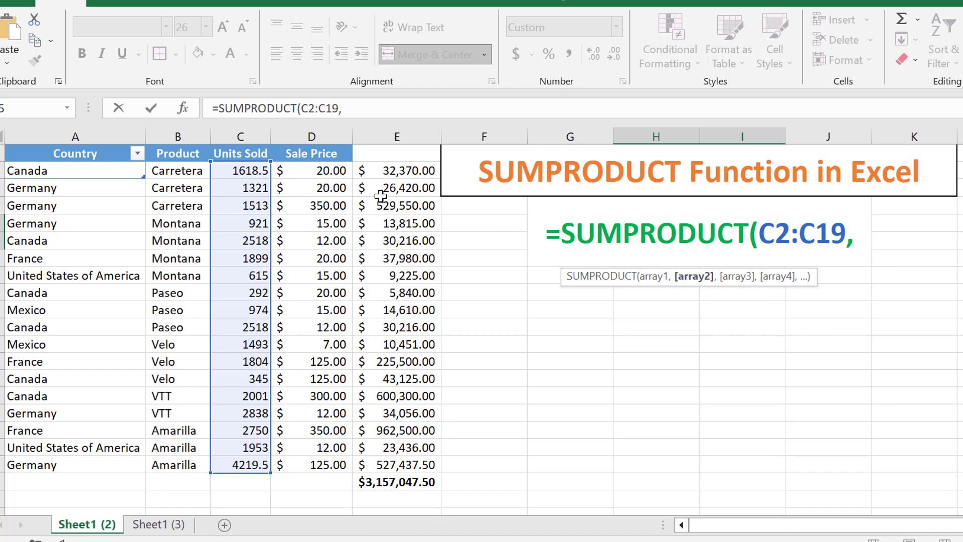
{"action": "left_click_drag", "start_coordinate": [312, 169], "coordinate": [315, 463]}
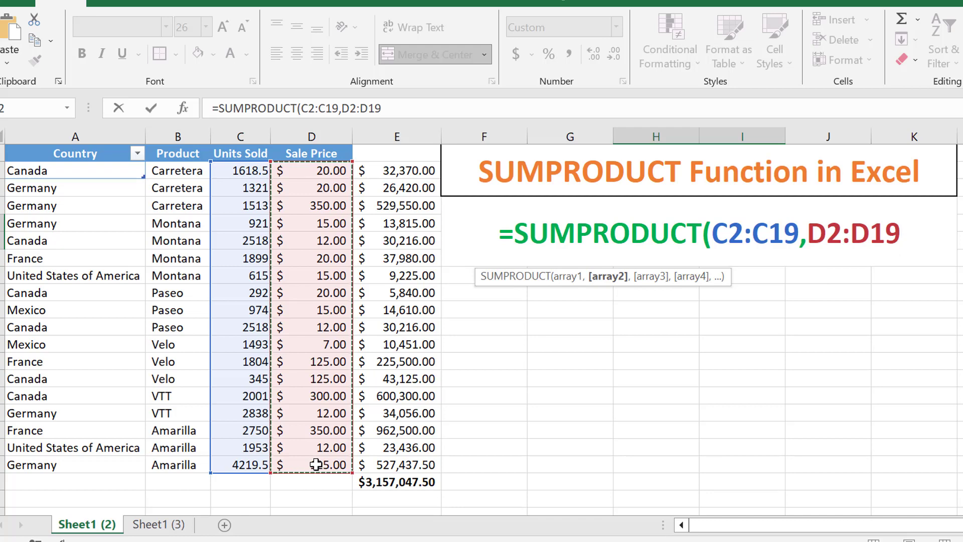
{"action": "type", "text": ")"}
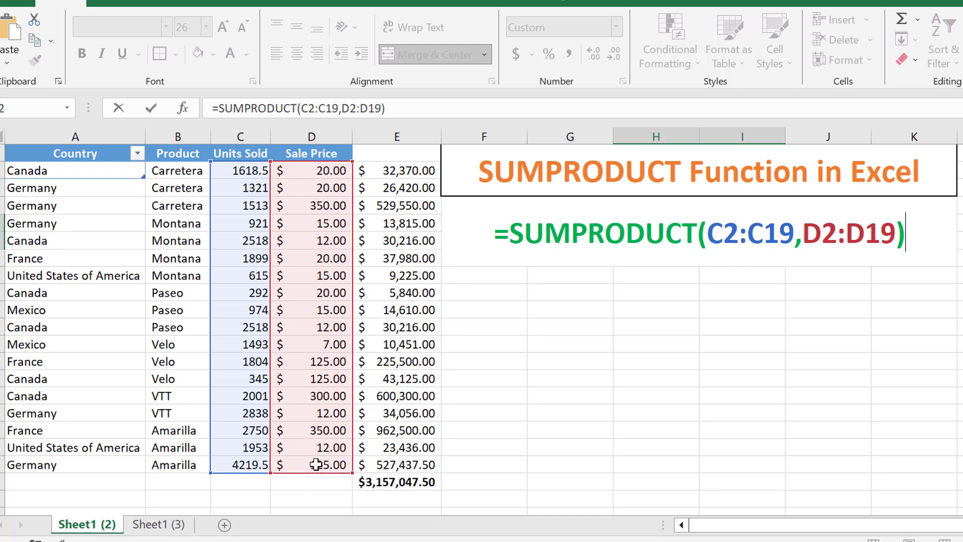
{"action": "key", "text": "Return"}
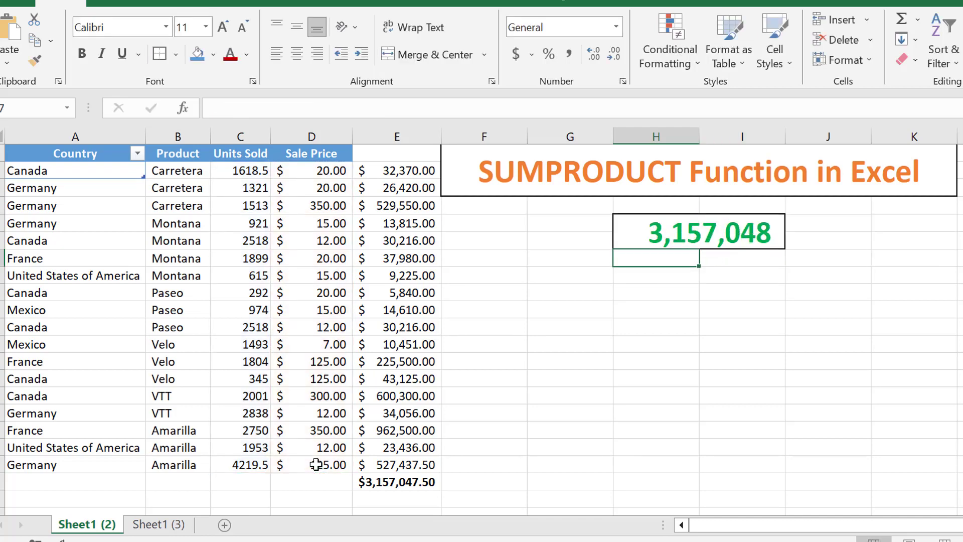
Apply Comma Style with no decimals to the E20 total so it reads 3,157,048.
{"action": "left_click", "coordinate": [683, 233]}
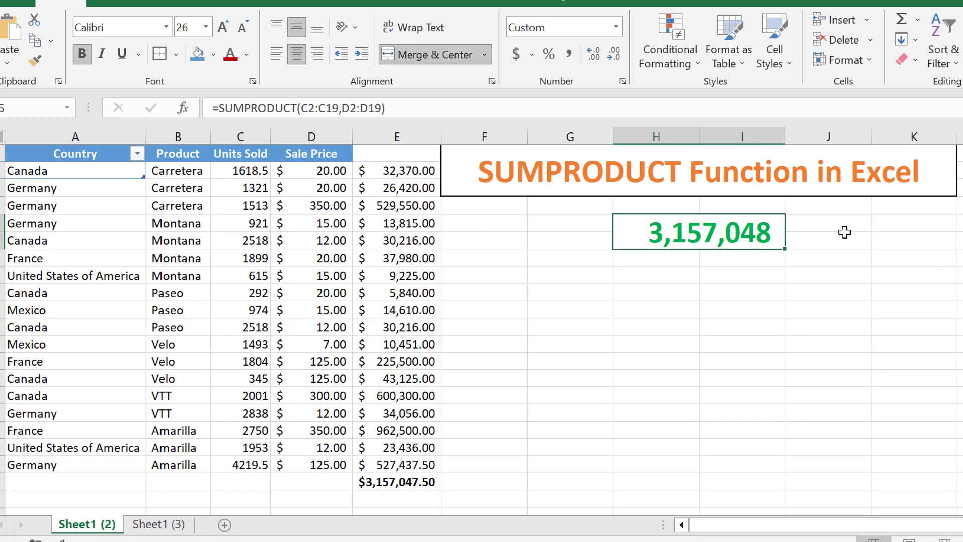
{"action": "left_click", "coordinate": [399, 483]}
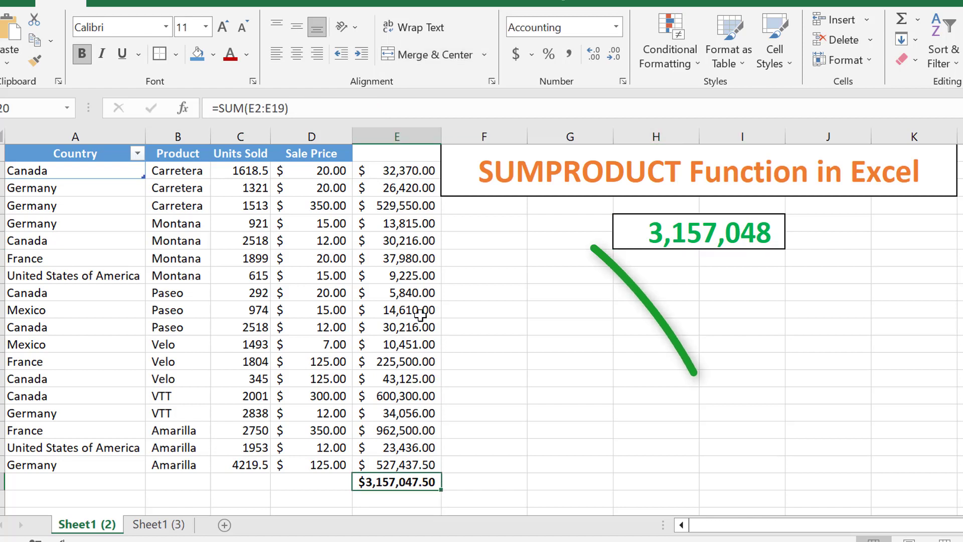
{"action": "left_click", "coordinate": [571, 56]}
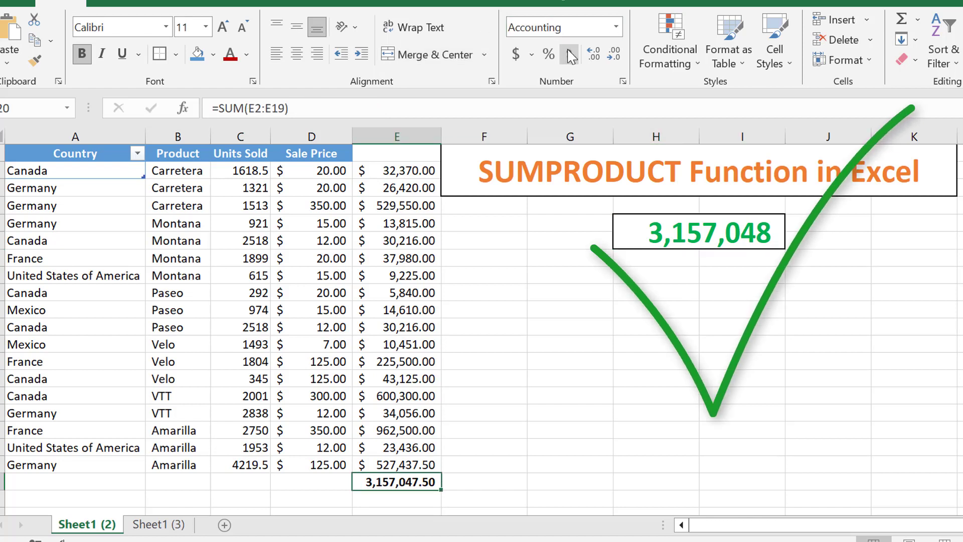
{"action": "left_click", "coordinate": [595, 56]}
{"action": "left_click", "coordinate": [615, 56]}
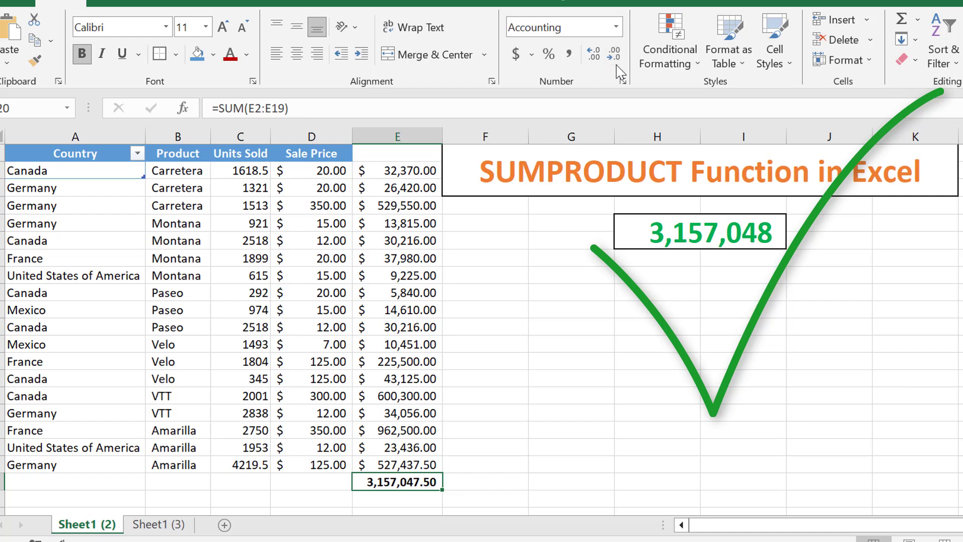
{"action": "left_click", "coordinate": [614, 54]}
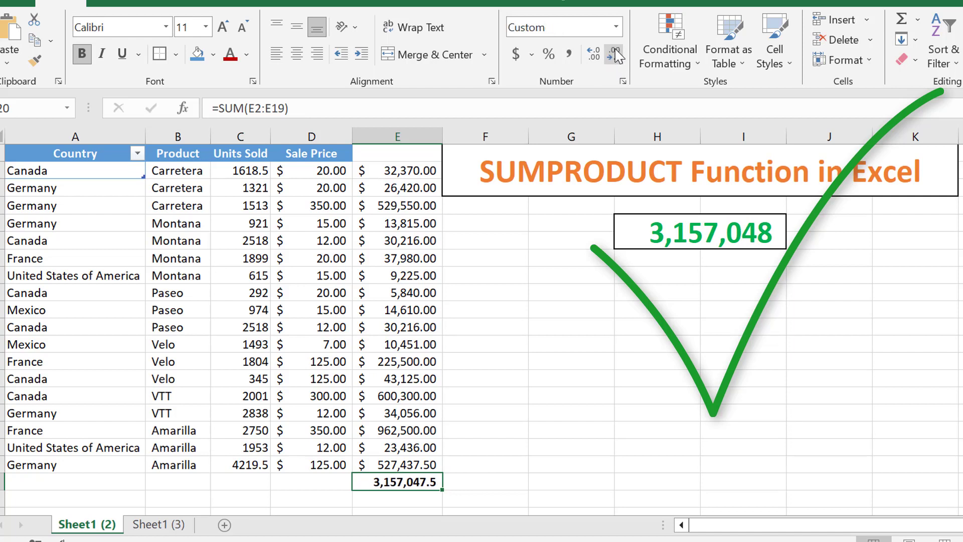
{"action": "left_click", "coordinate": [615, 55]}
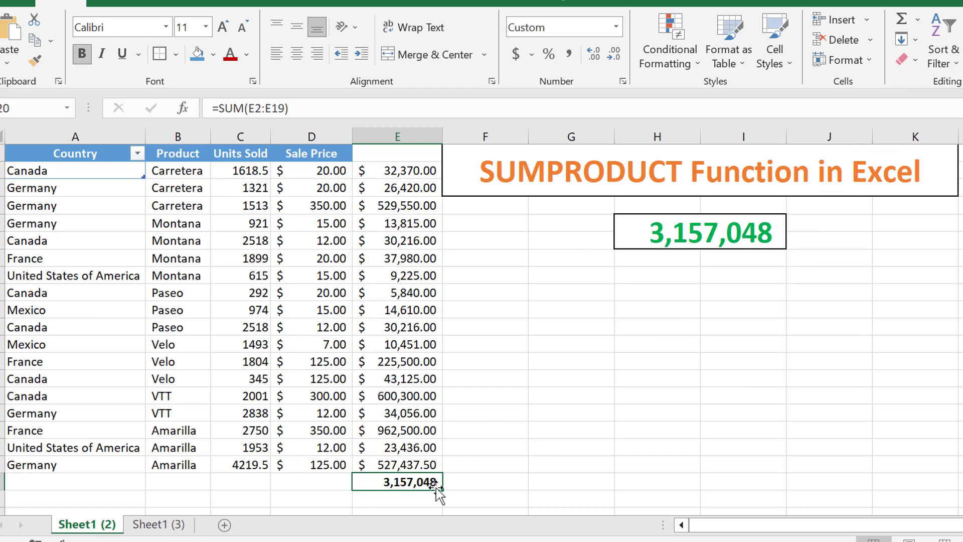
{"action": "left_click", "coordinate": [585, 412]}
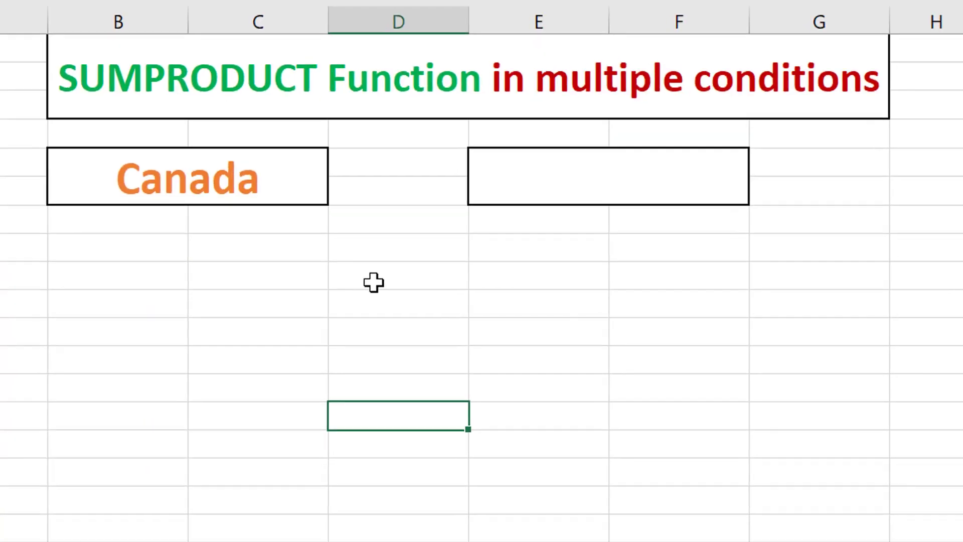
On Sheet1 (3), enter =C2*D2 in E2 and fill it down through E19.
{"action": "left_click", "coordinate": [386, 284]}
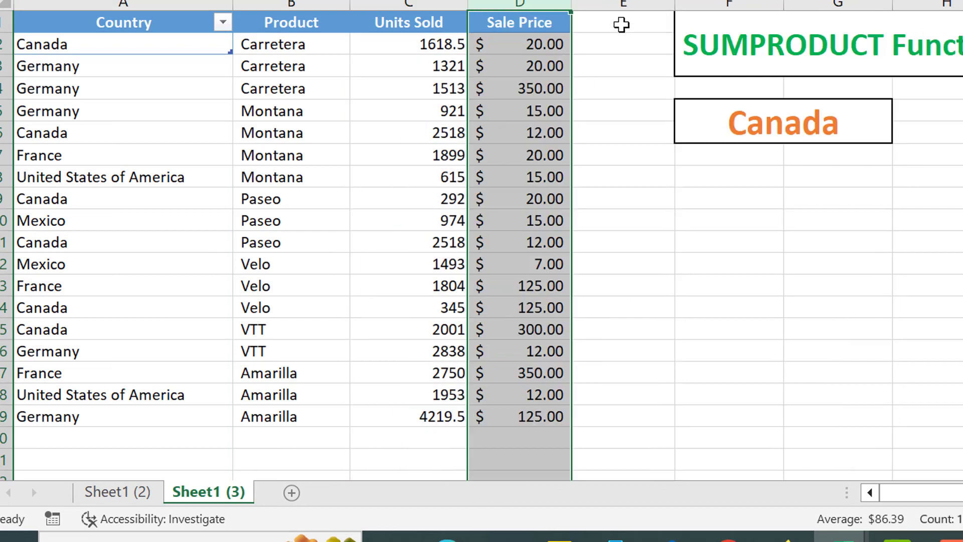
{"action": "left_click", "coordinate": [619, 51]}
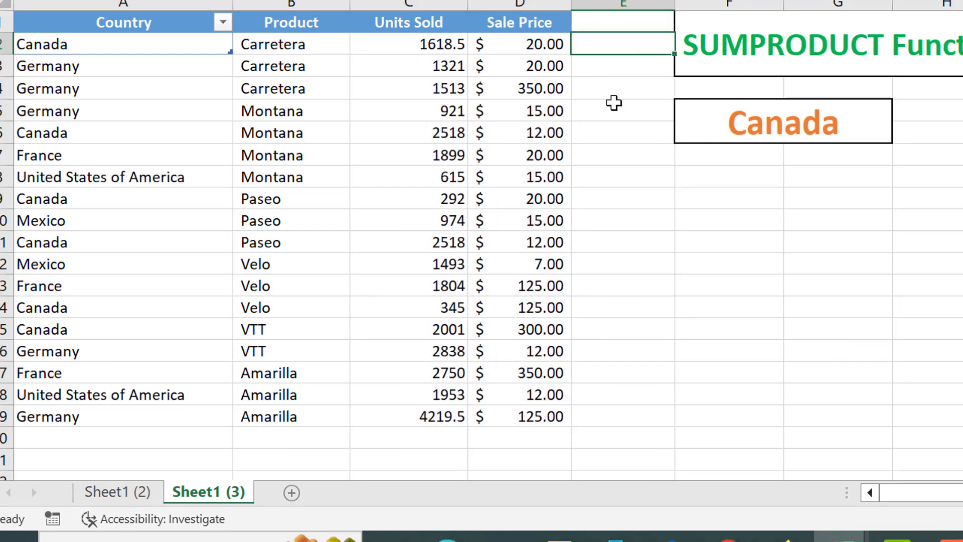
{"action": "type", "text": "="}
{"action": "left_click", "coordinate": [419, 44]}
{"action": "type", "text": "*"}
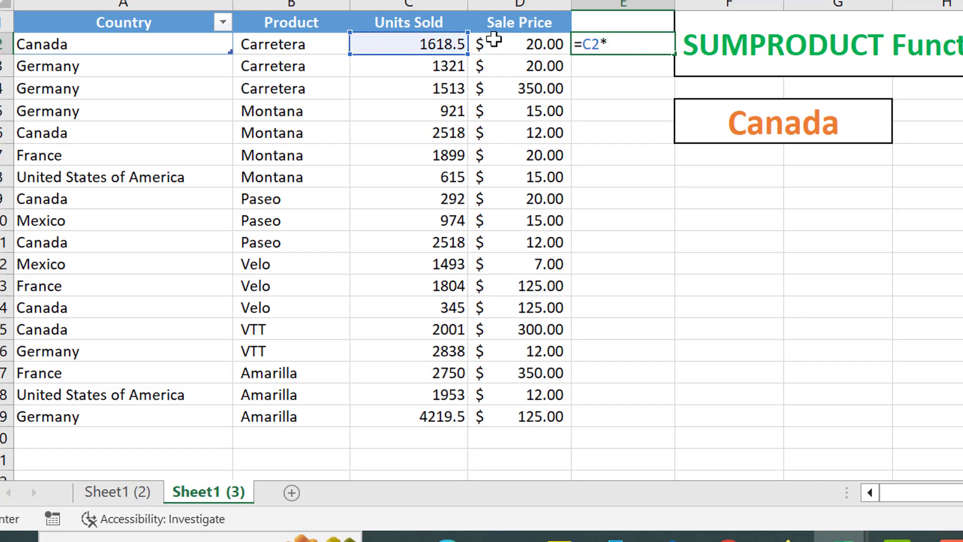
{"action": "left_click", "coordinate": [513, 39]}
{"action": "key", "text": "Return"}
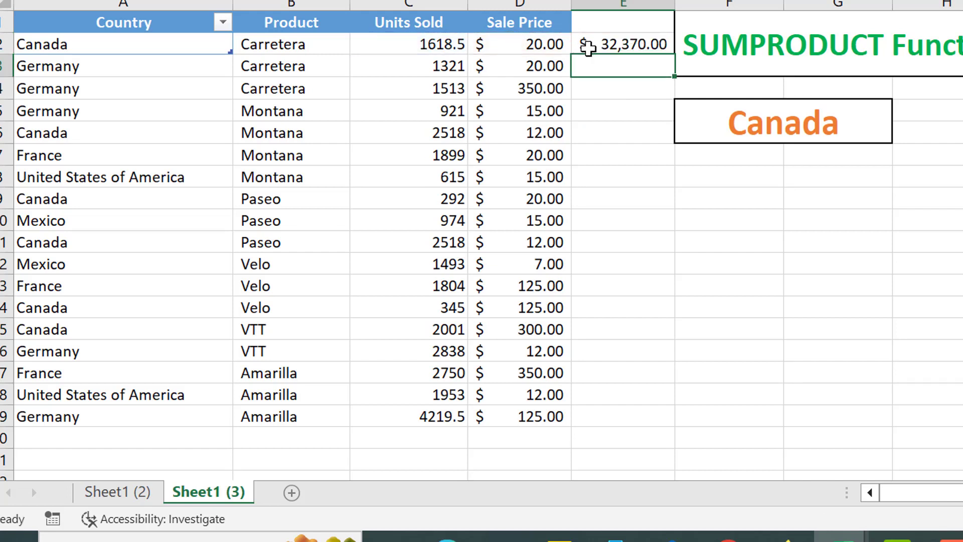
{"action": "left_click", "coordinate": [597, 44]}
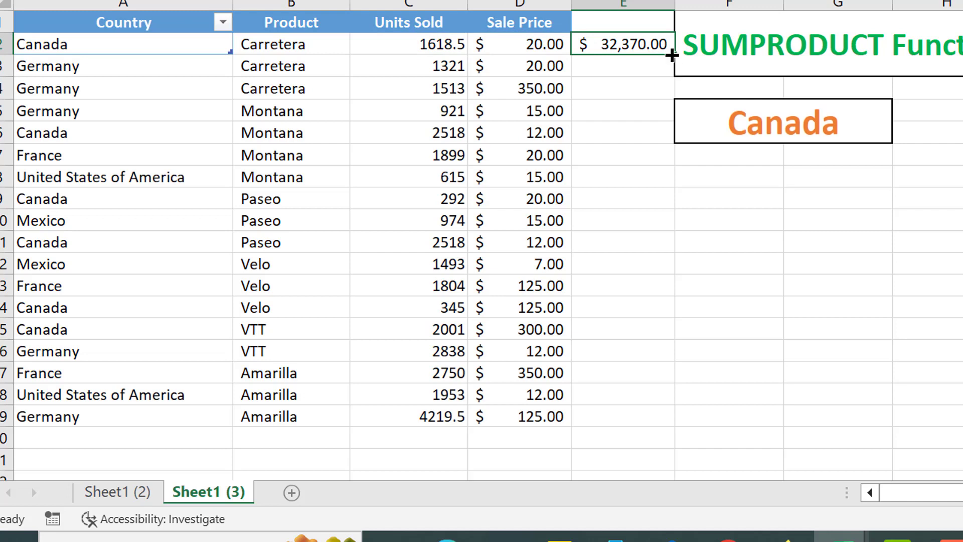
{"action": "left_click_drag", "start_coordinate": [674, 54], "coordinate": [647, 423]}
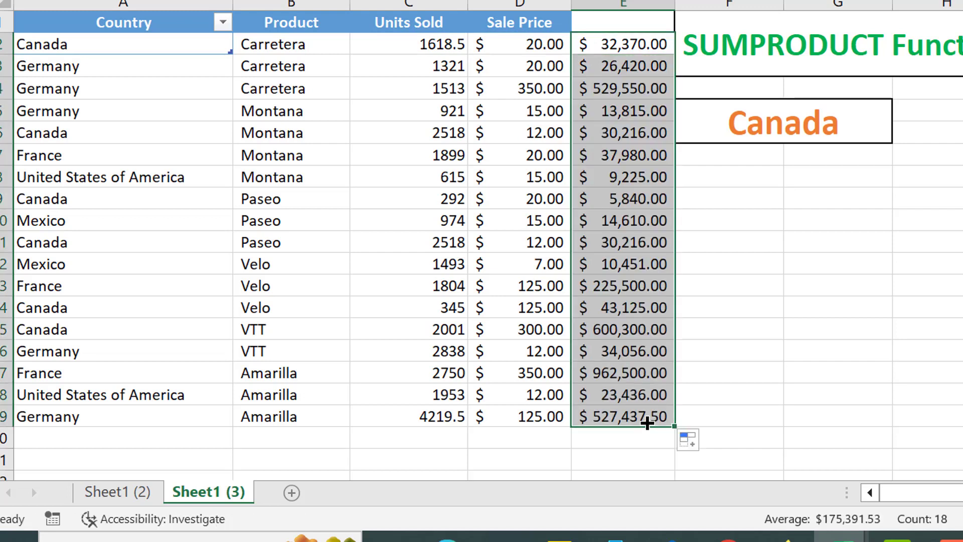
{"action": "left_click", "coordinate": [624, 438]}
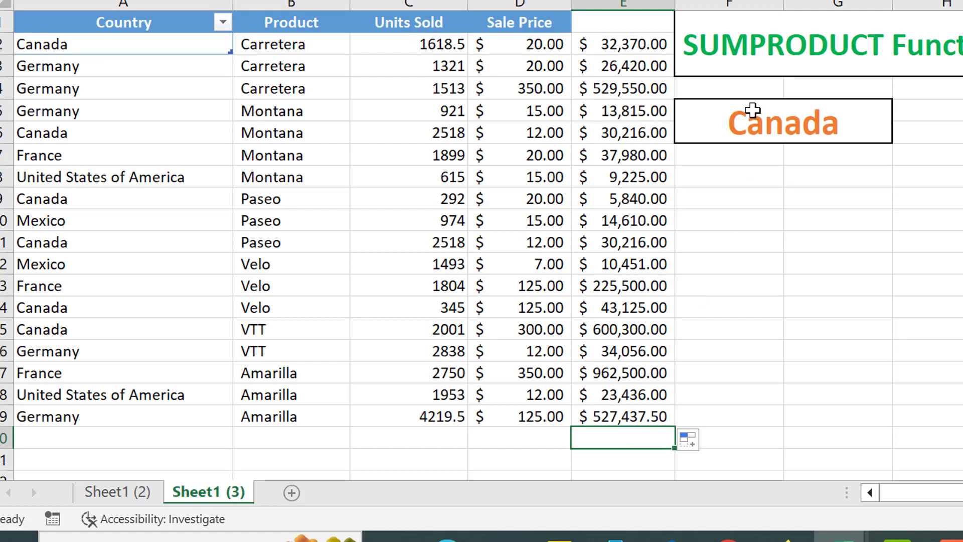
{"action": "left_click", "coordinate": [747, 116]}
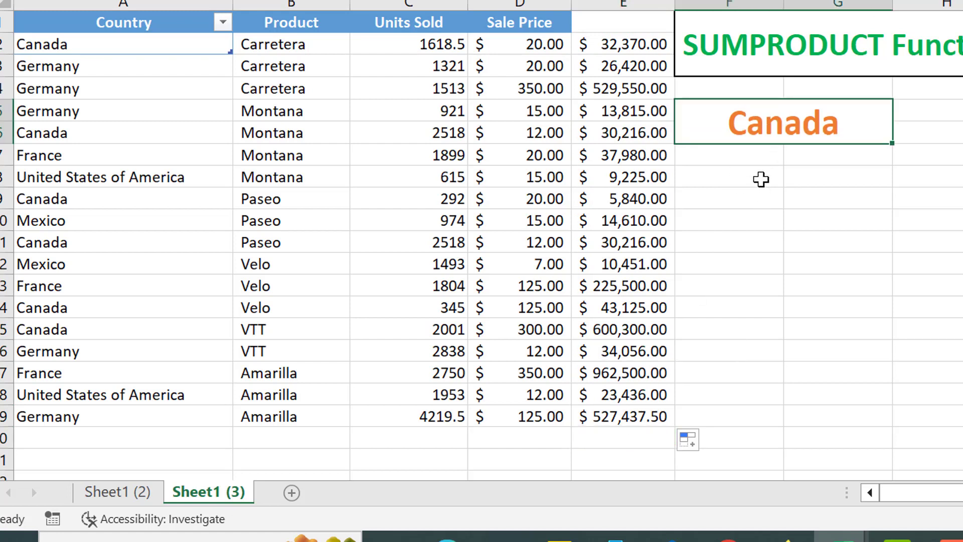
{"action": "left_click", "coordinate": [761, 179]}
{"action": "type", "text": "="}
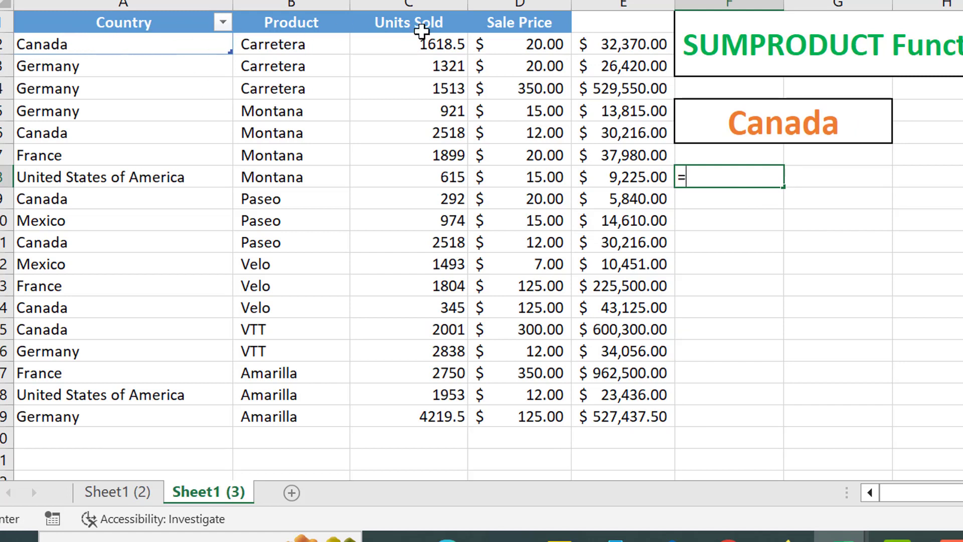
In F8, sum Canada's rows E2+E6+E9+E11+E14+E15 for a 742,067 total.
{"action": "left_click", "coordinate": [625, 42]}
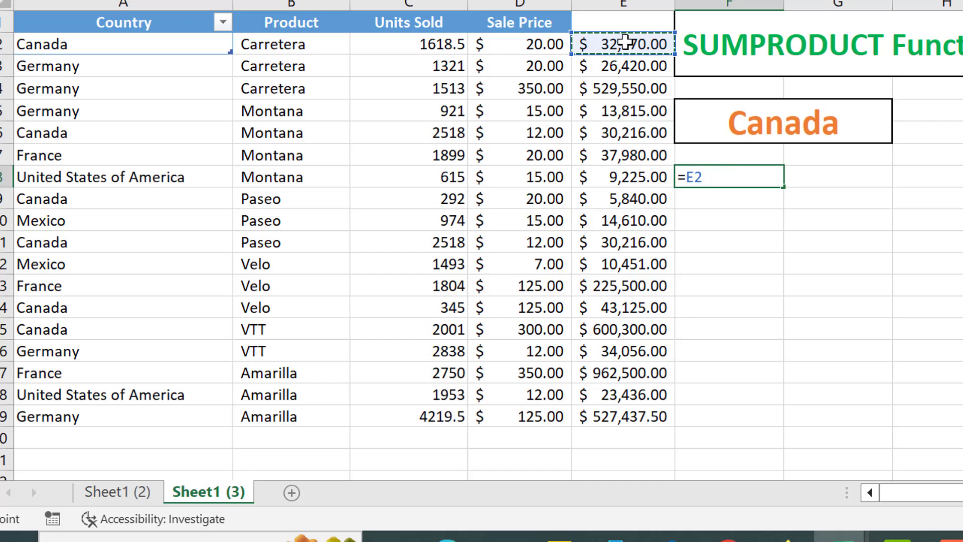
{"action": "type", "text": "+"}
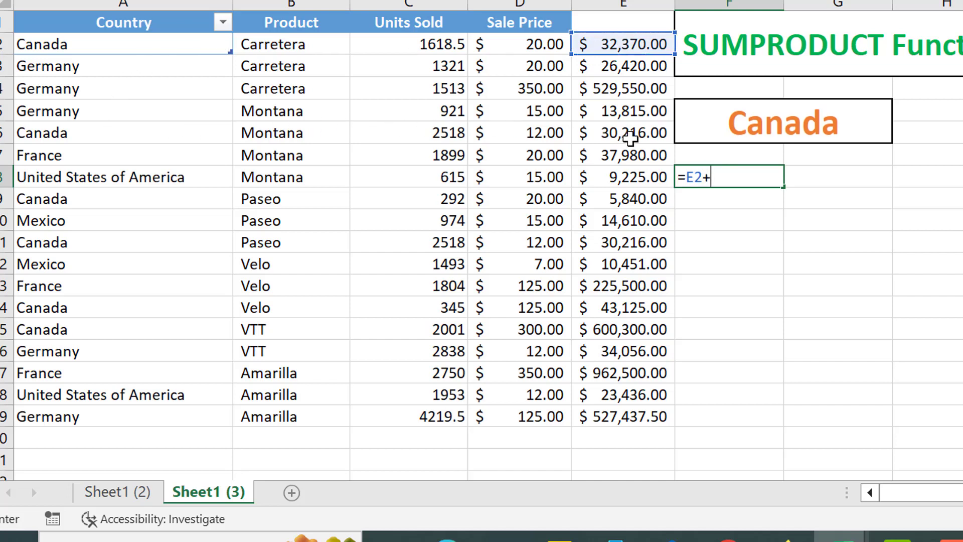
{"action": "left_click", "coordinate": [640, 134]}
{"action": "type", "text": "+"}
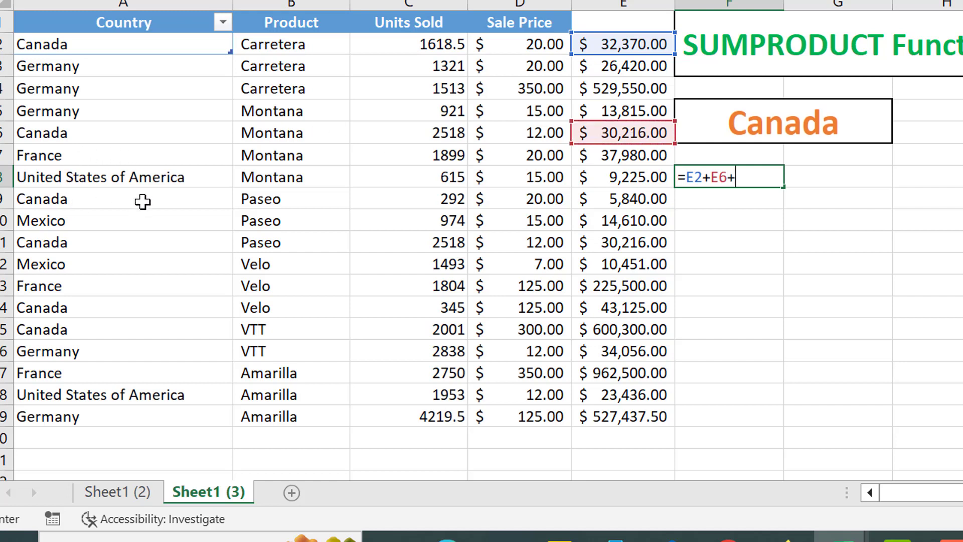
{"action": "left_click", "coordinate": [623, 205]}
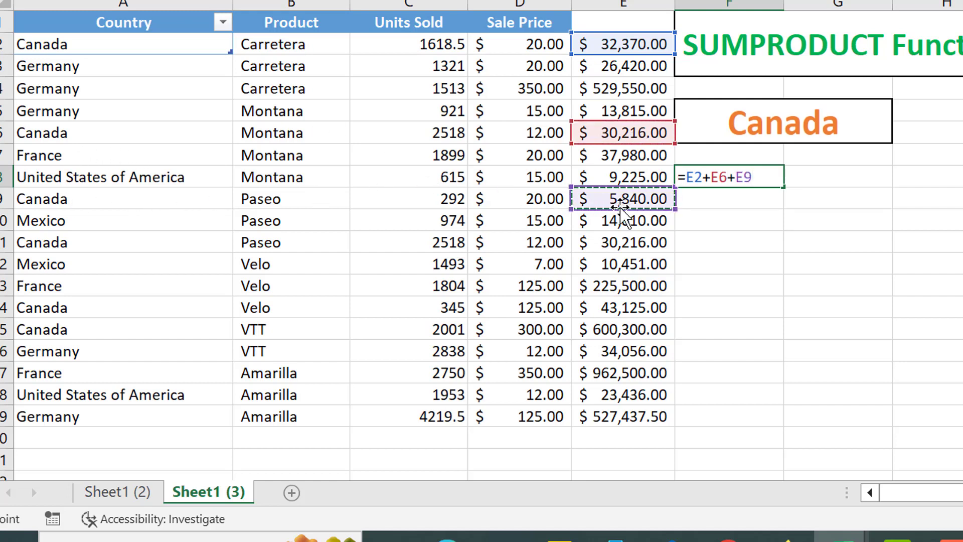
{"action": "type", "text": "+"}
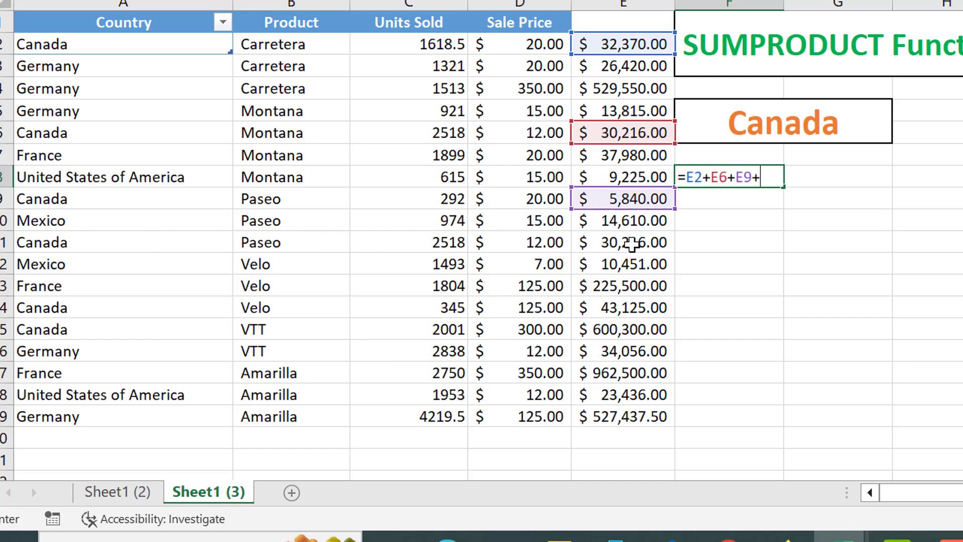
{"action": "left_click", "coordinate": [632, 244]}
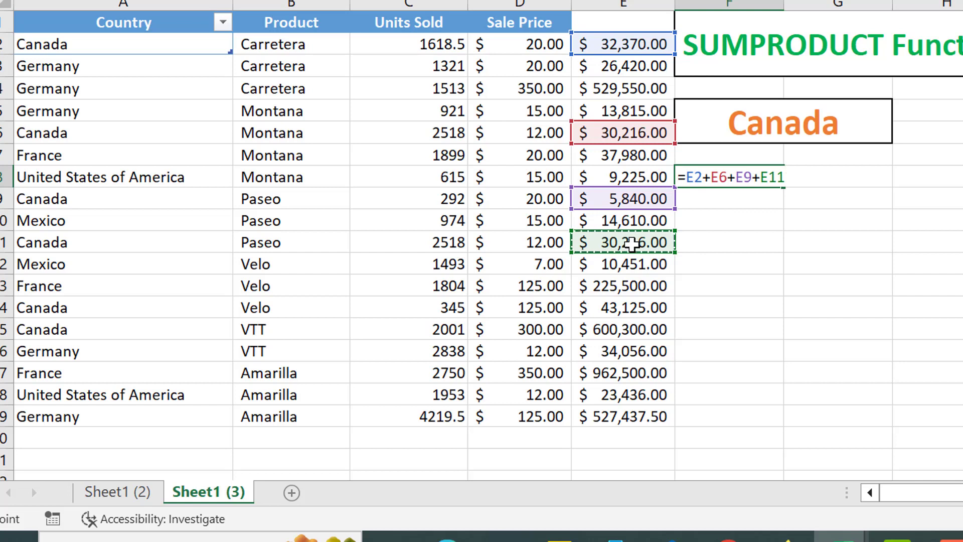
{"action": "type", "text": "+"}
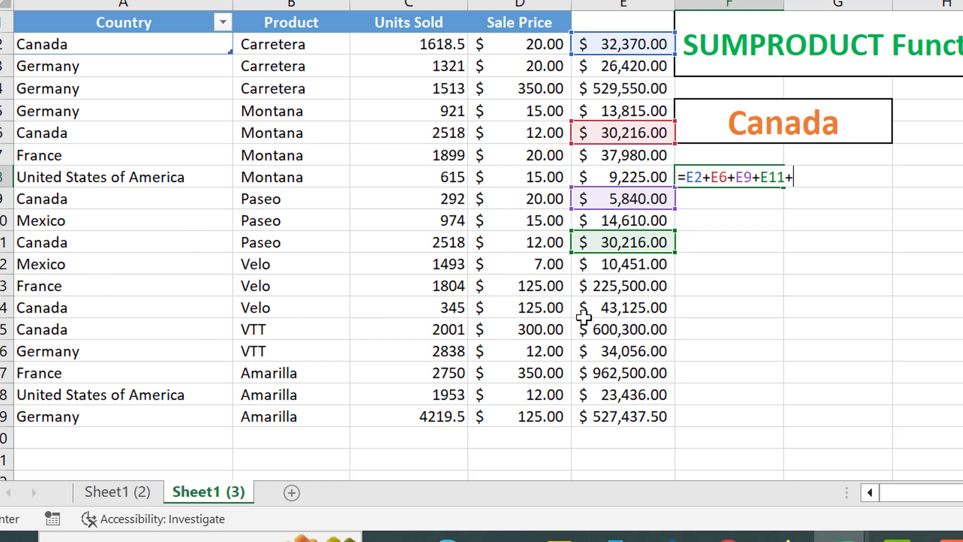
{"action": "left_click", "coordinate": [620, 311]}
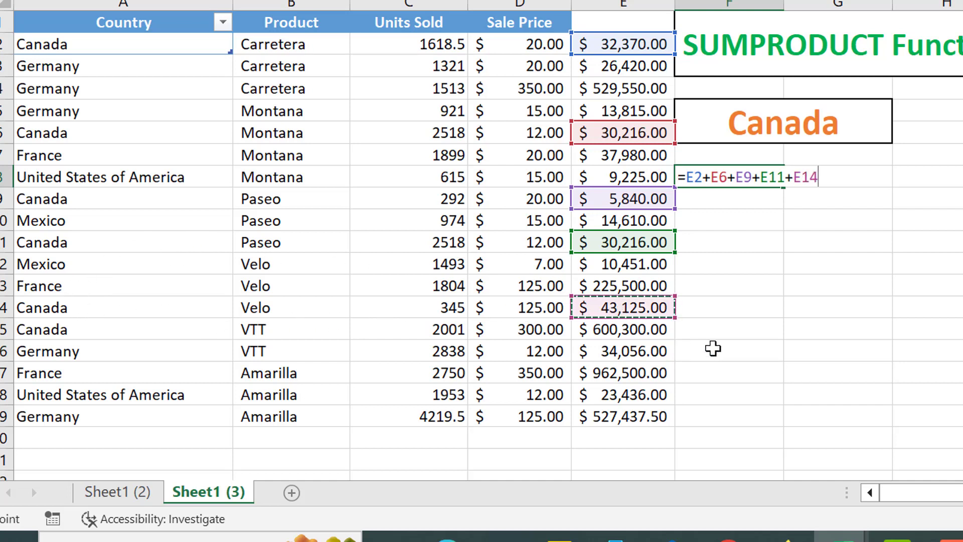
{"action": "type", "text": "+"}
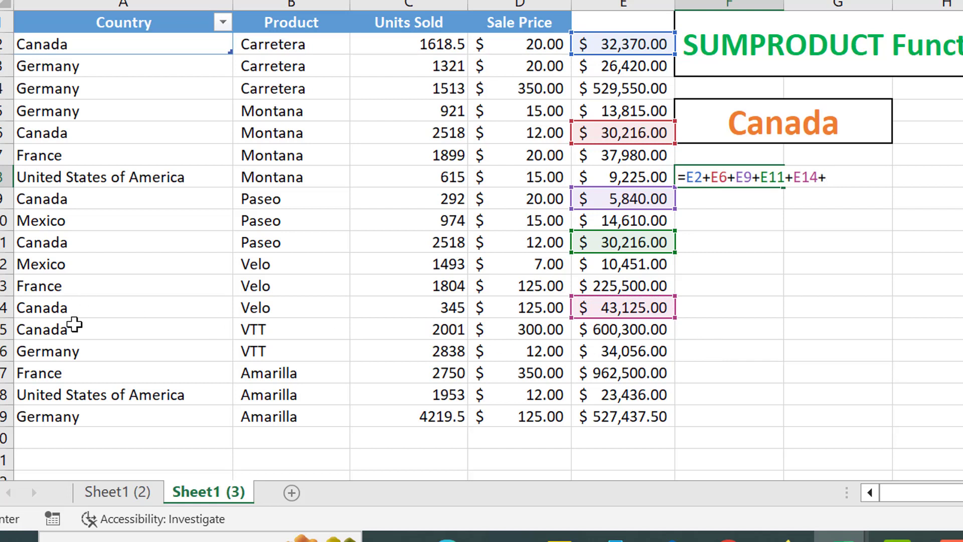
{"action": "left_click", "coordinate": [633, 331]}
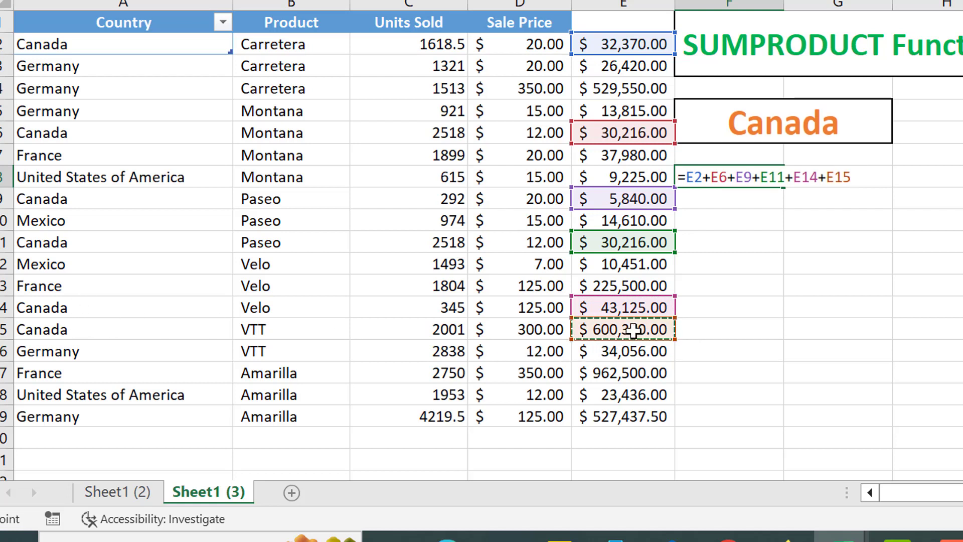
{"action": "type", "text": "+"}
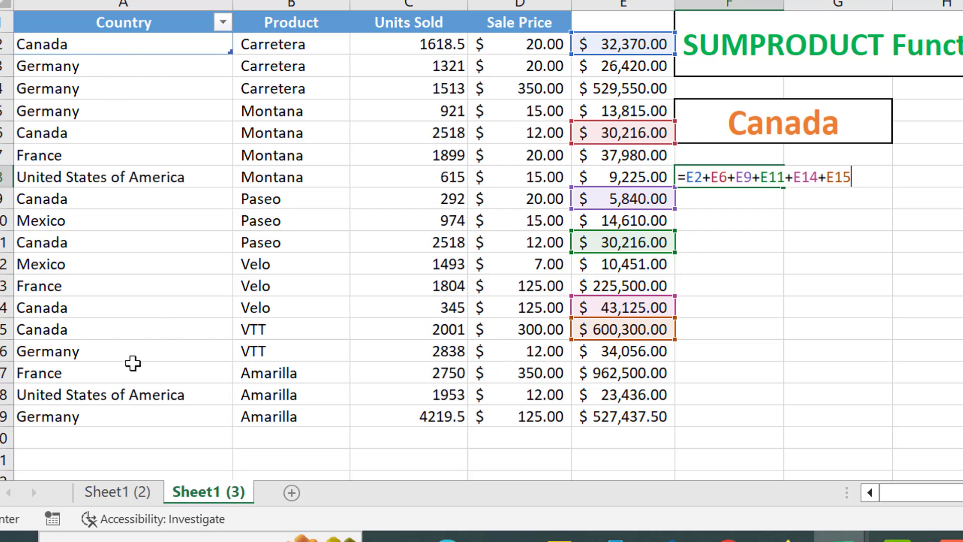
{"action": "key", "text": "Return"}
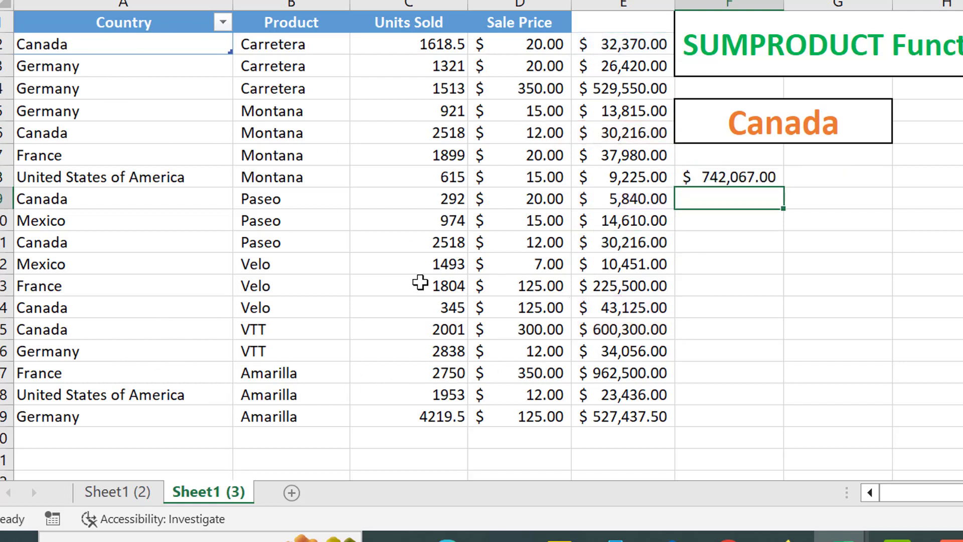
{"action": "left_click", "coordinate": [726, 176]}
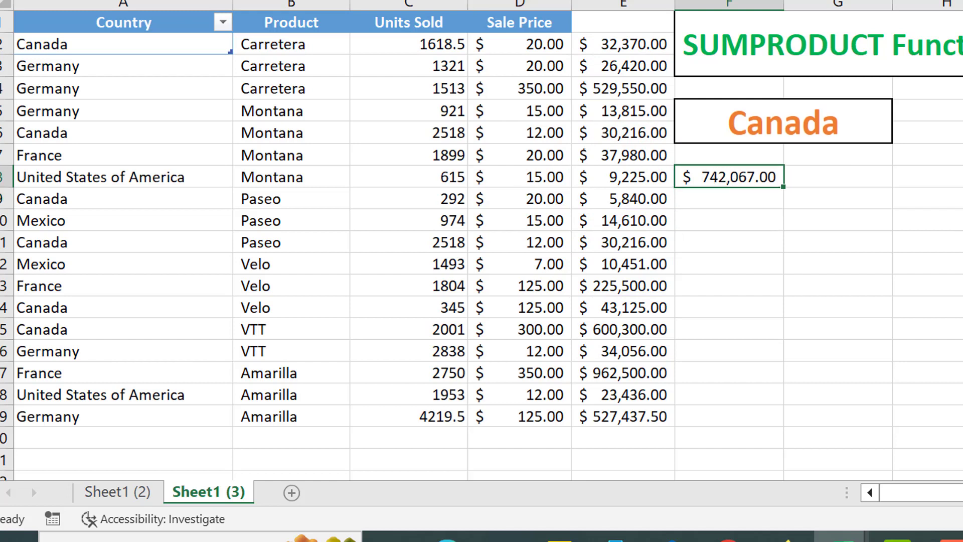
{"action": "left_click_drag", "start_coordinate": [465, 73], "coordinate": [680, 179]}
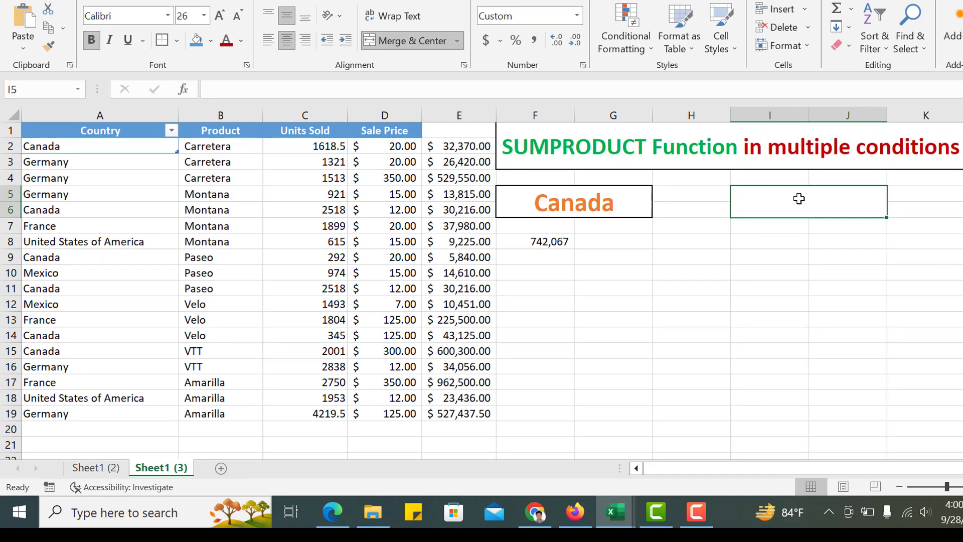
Start a SUMPRODUCT in I4 with units sold C2:C19 and sale prices D2:D19.
{"action": "type", "text": "="}
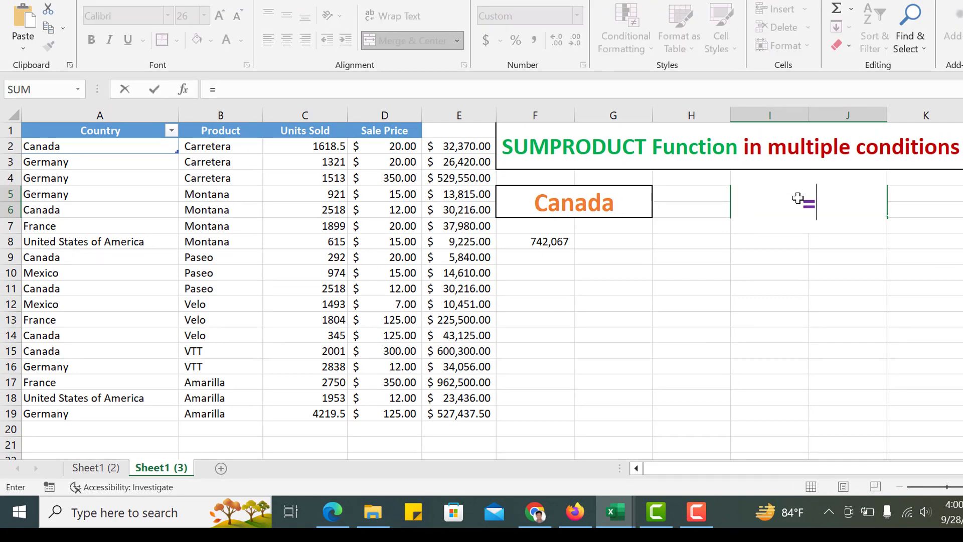
{"action": "type", "text": "sum"}
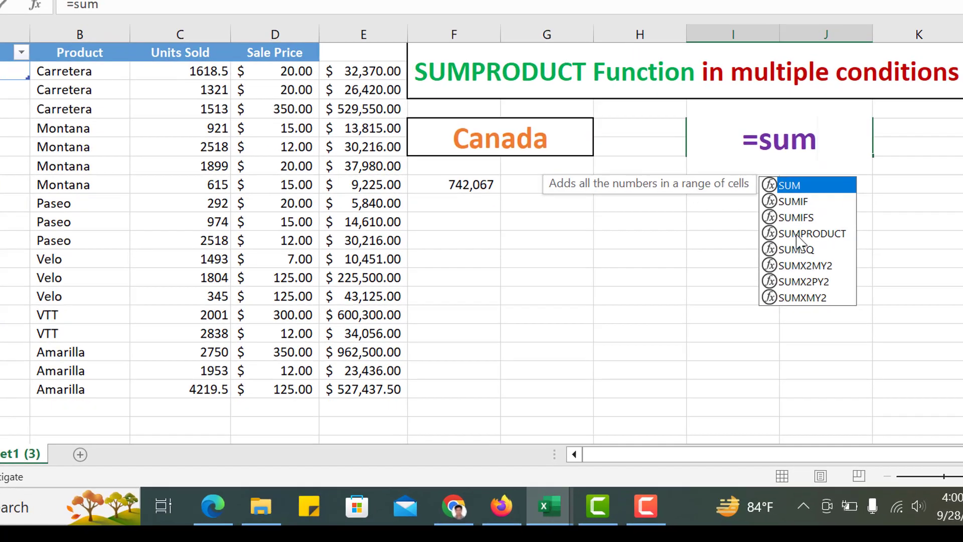
{"action": "left_click", "coordinate": [833, 282]}
{"action": "double_click", "coordinate": [802, 230]}
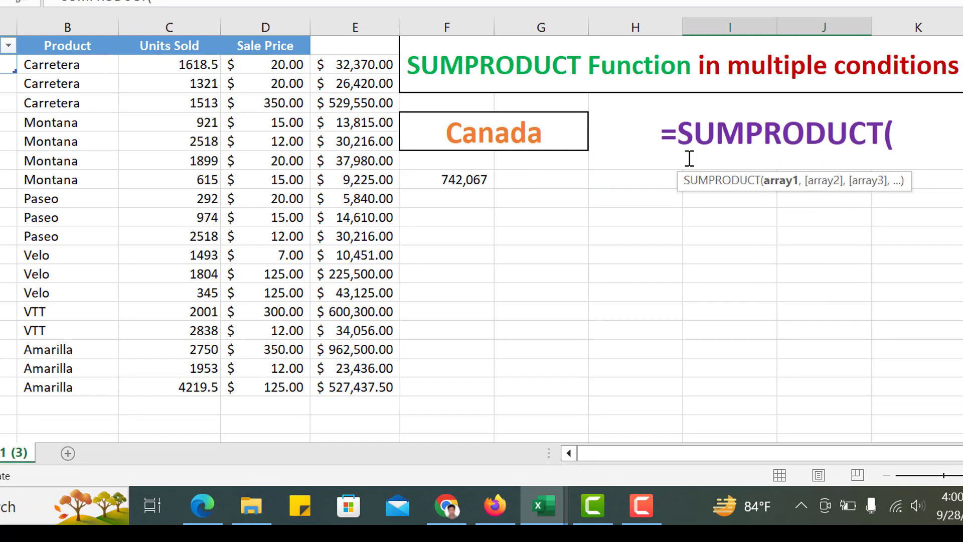
{"action": "left_click_drag", "start_coordinate": [192, 62], "coordinate": [166, 389]}
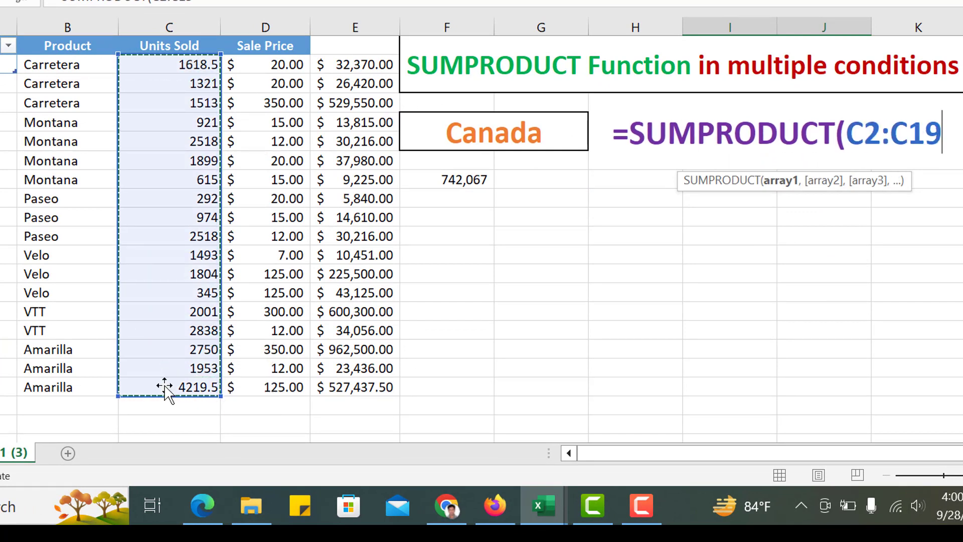
{"action": "type", "text": ","}
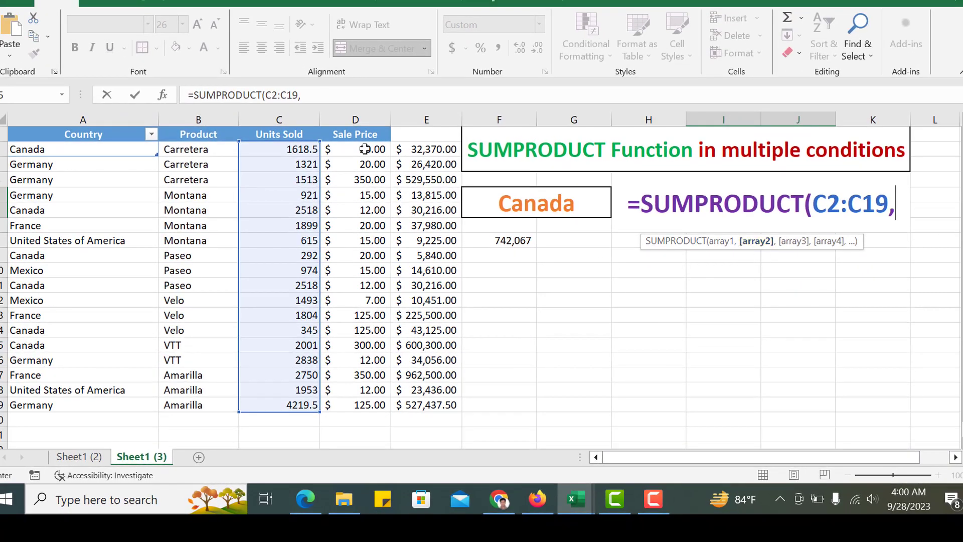
{"action": "left_click_drag", "start_coordinate": [365, 149], "coordinate": [350, 406]}
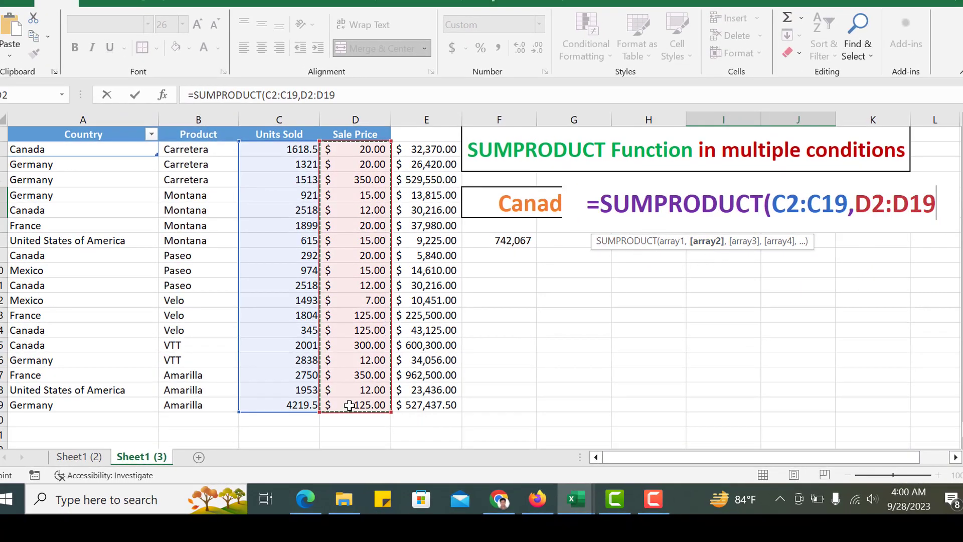
Add the --(A2:A19=F5) country condition, giving Canada's 742,067 total.
{"action": "type", "text": ","}
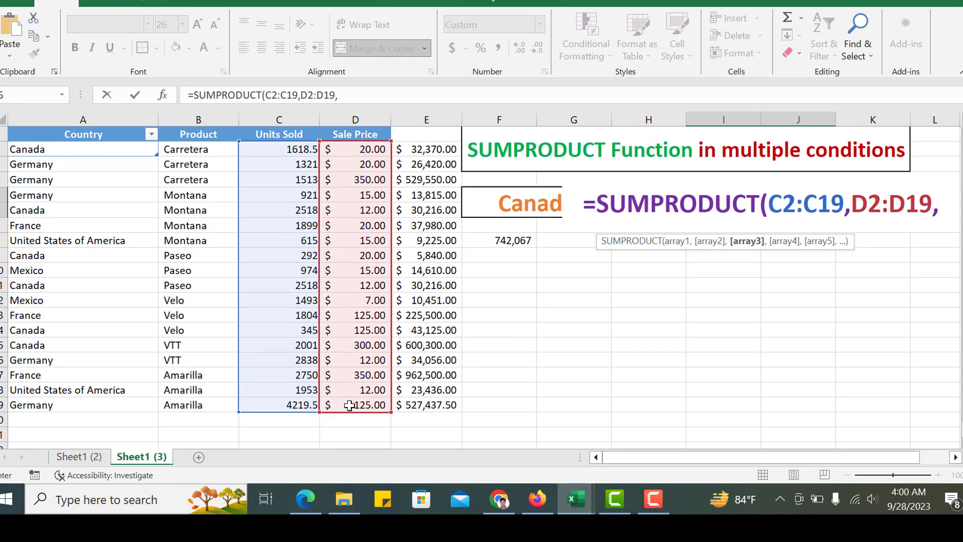
{"action": "type", "text": "--"}
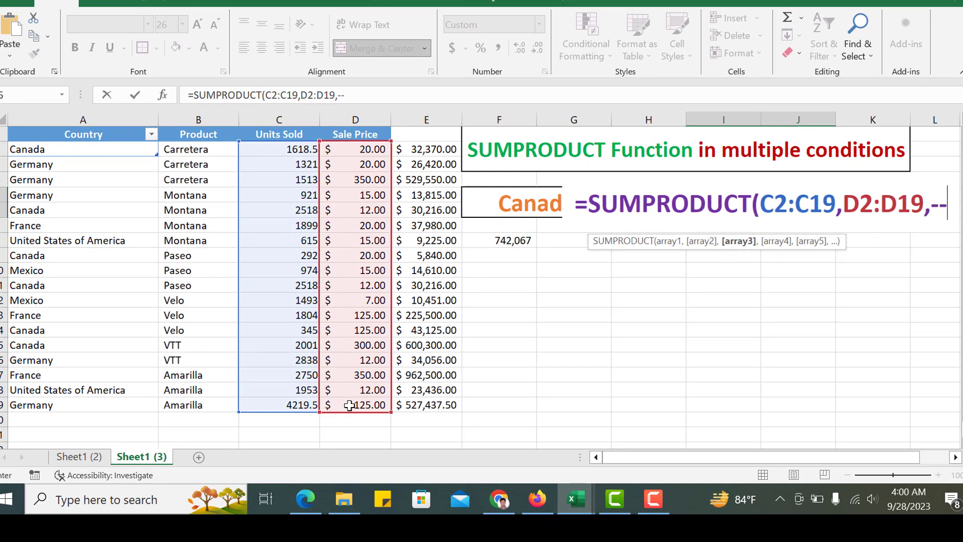
{"action": "type", "text": "("}
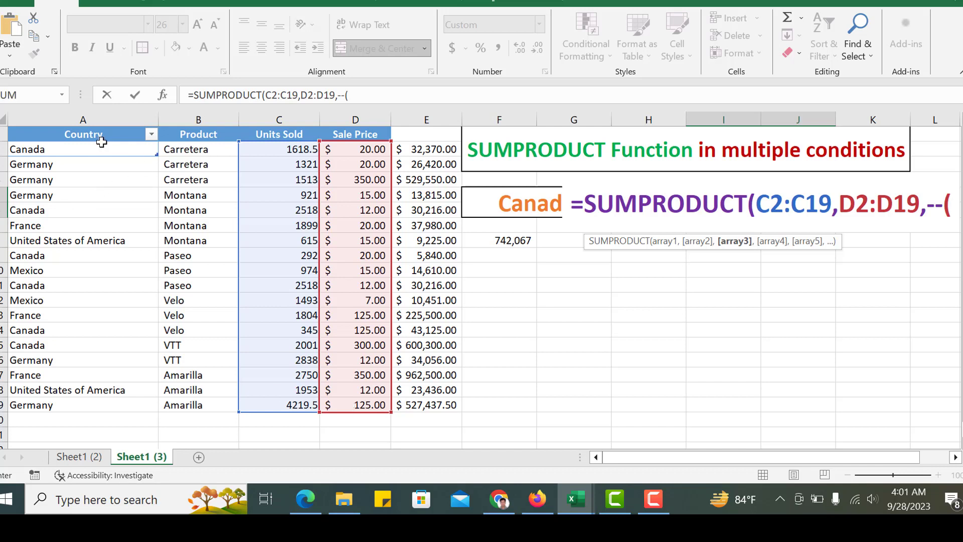
{"action": "mouse_move", "coordinate": [75, 148]}
{"action": "left_mouse_down"}
{"action": "mouse_move", "coordinate": [65, 413]}
{"action": "mouse_move", "coordinate": [64, 404]}
{"action": "left_mouse_up"}
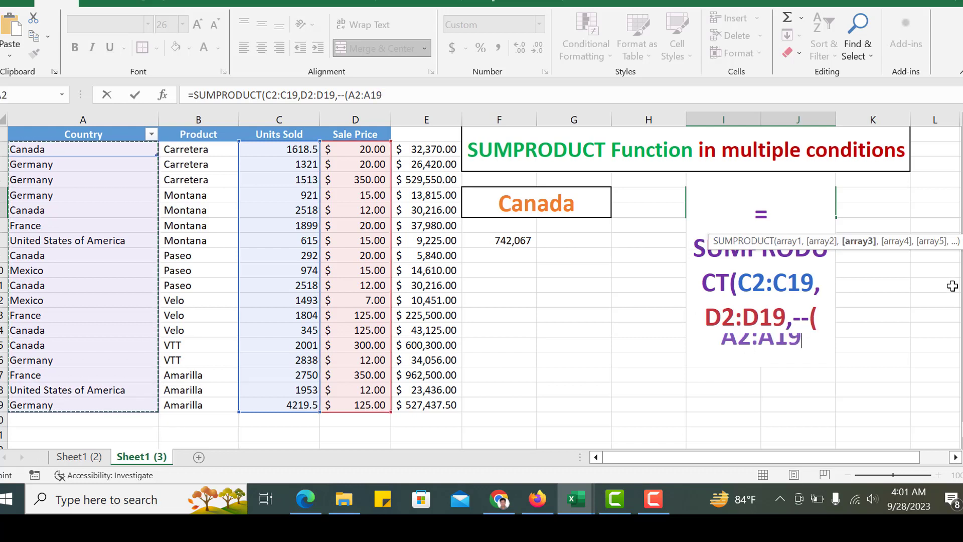
{"action": "left_click", "coordinate": [516, 99]}
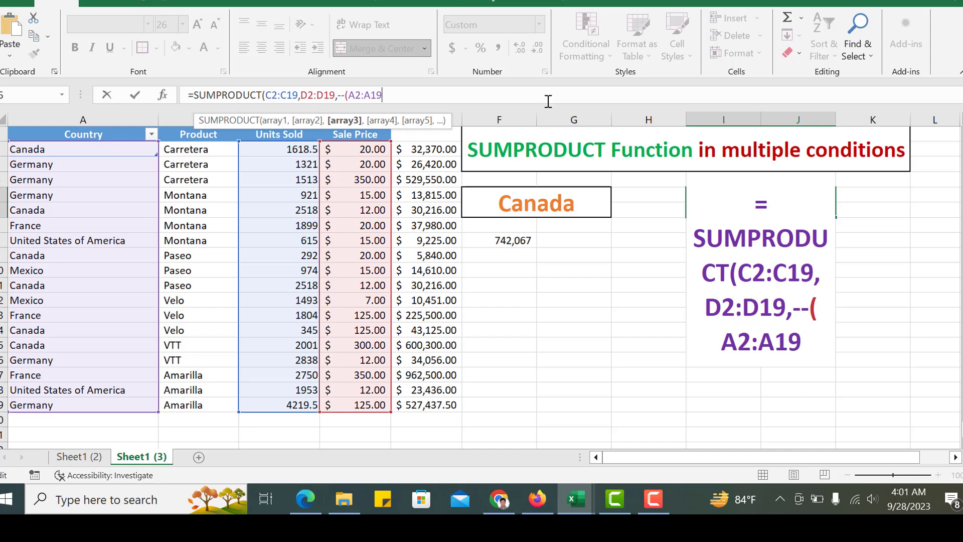
{"action": "type", "text": "="}
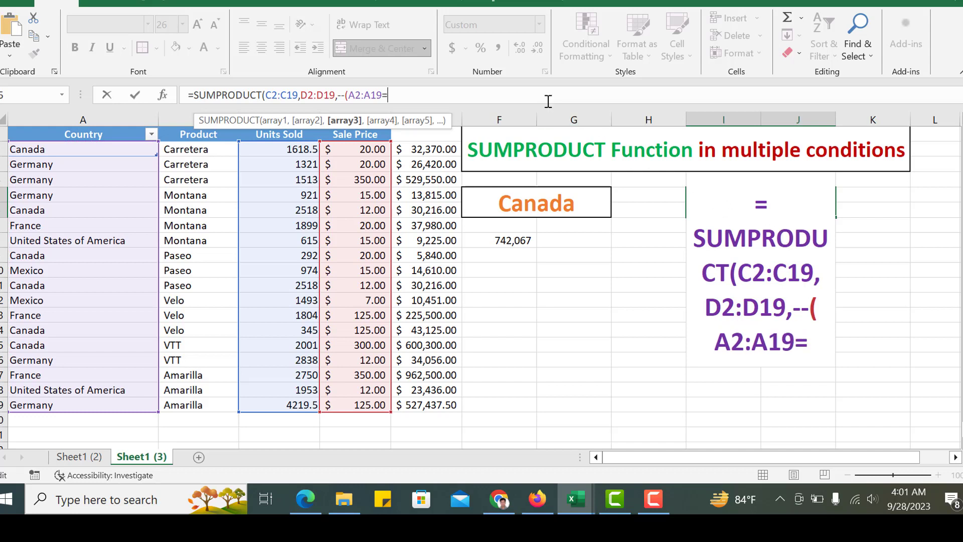
{"action": "left_click", "coordinate": [514, 206]}
{"action": "type", "text": ")"}
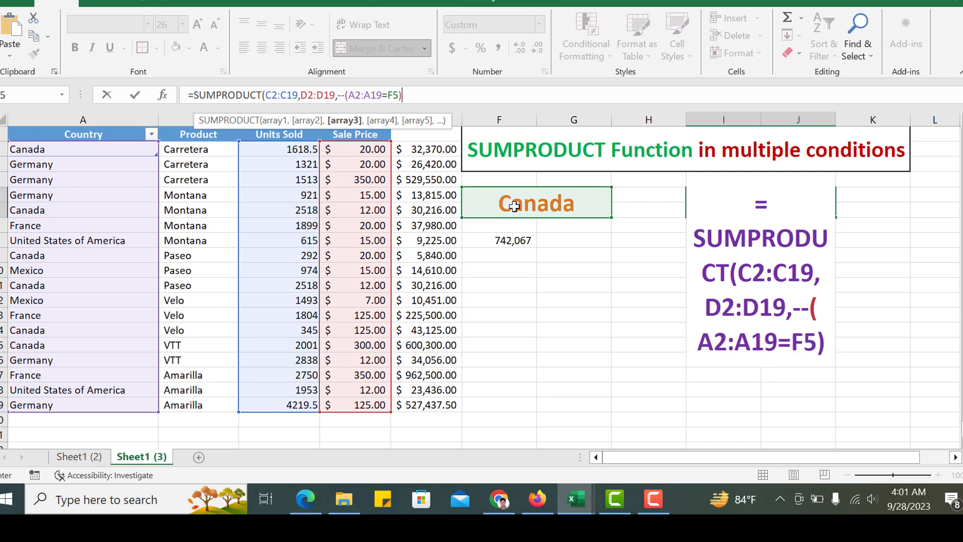
{"action": "type", "text": ")"}
{"action": "key", "text": "Return"}
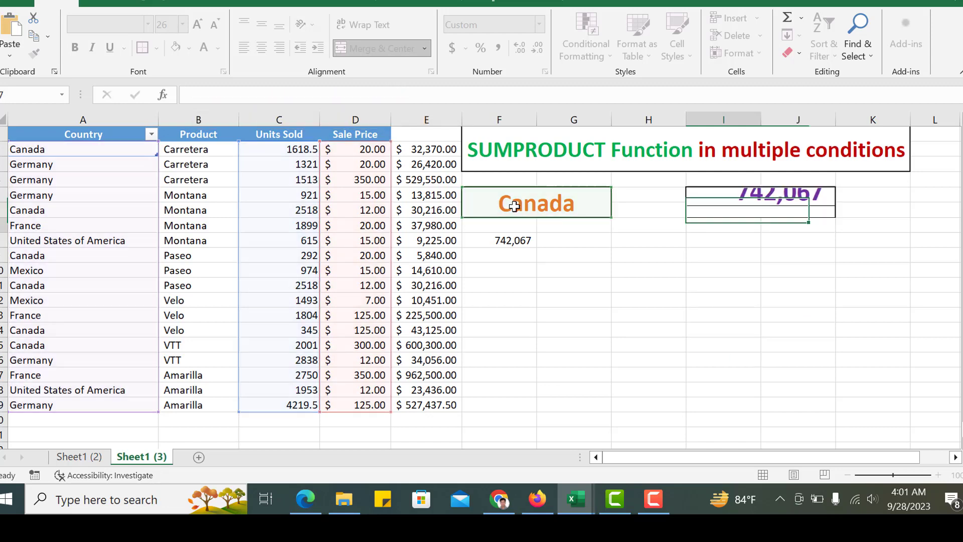
Set the country condition cell to Germany, giving a total of 1,131,279.
{"action": "left_click", "coordinate": [778, 205]}
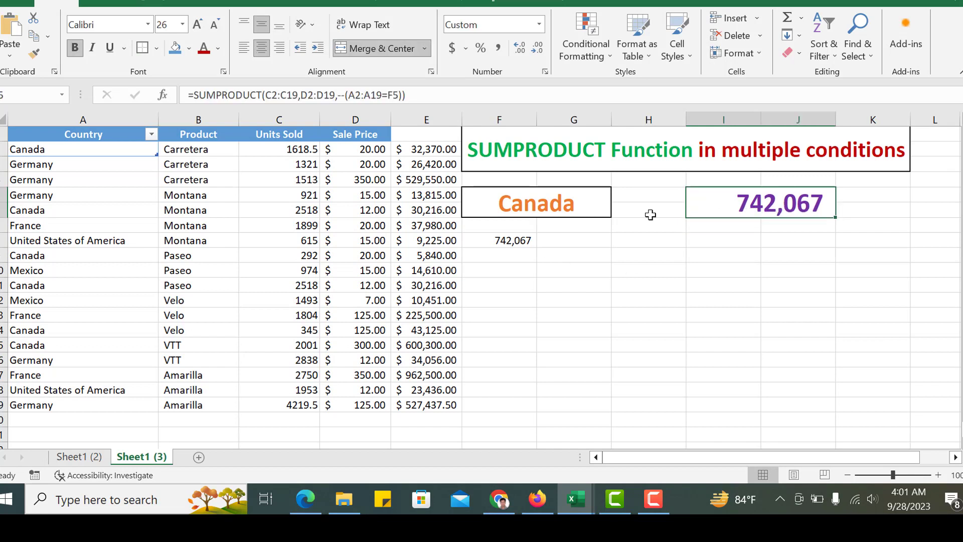
{"action": "left_click", "coordinate": [507, 206]}
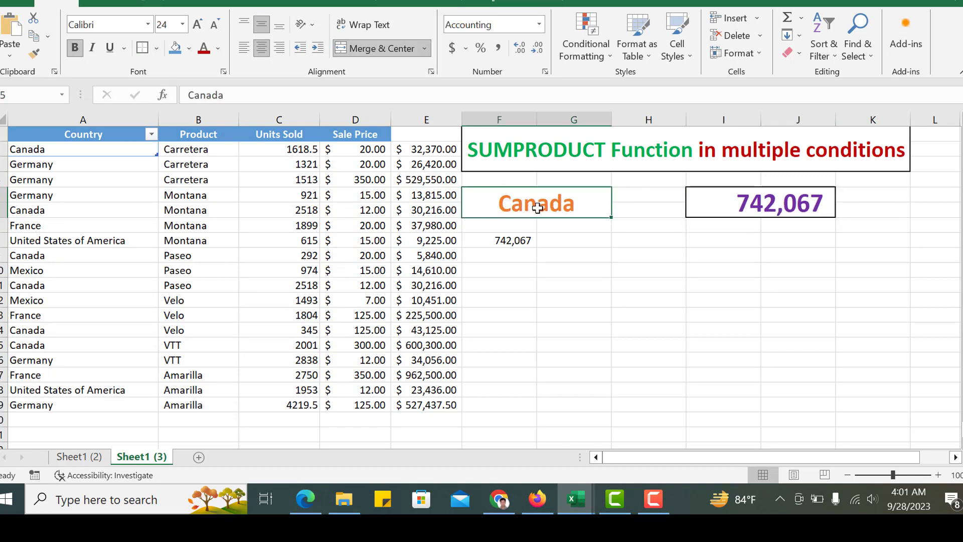
{"action": "type", "text": "Ger"}
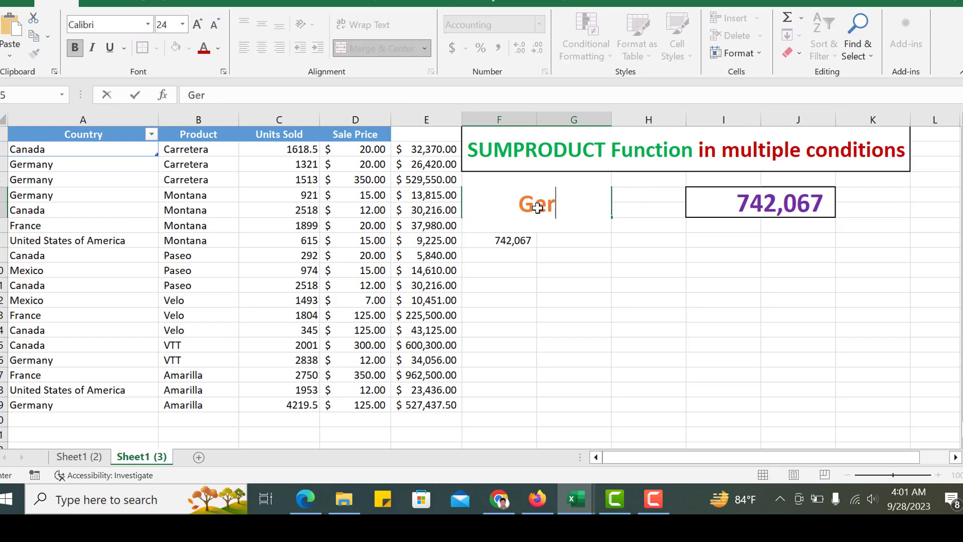
{"action": "type", "text": "m"}
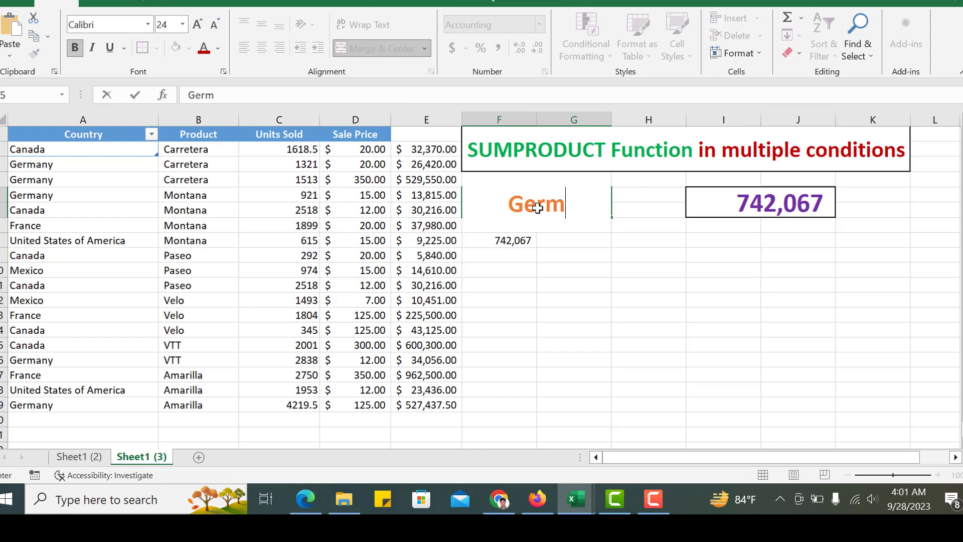
{"action": "type", "text": "an"}
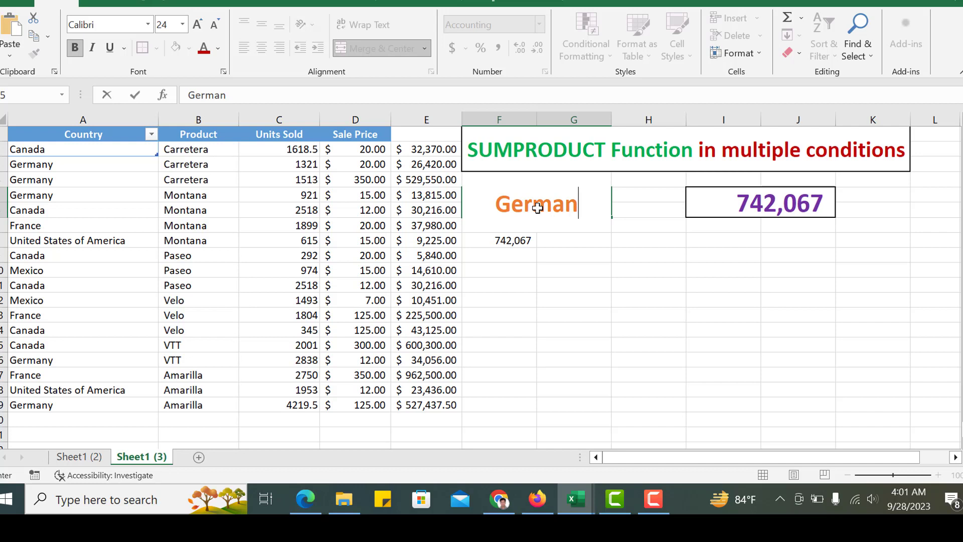
{"action": "type", "text": "y"}
{"action": "key", "text": "Return"}
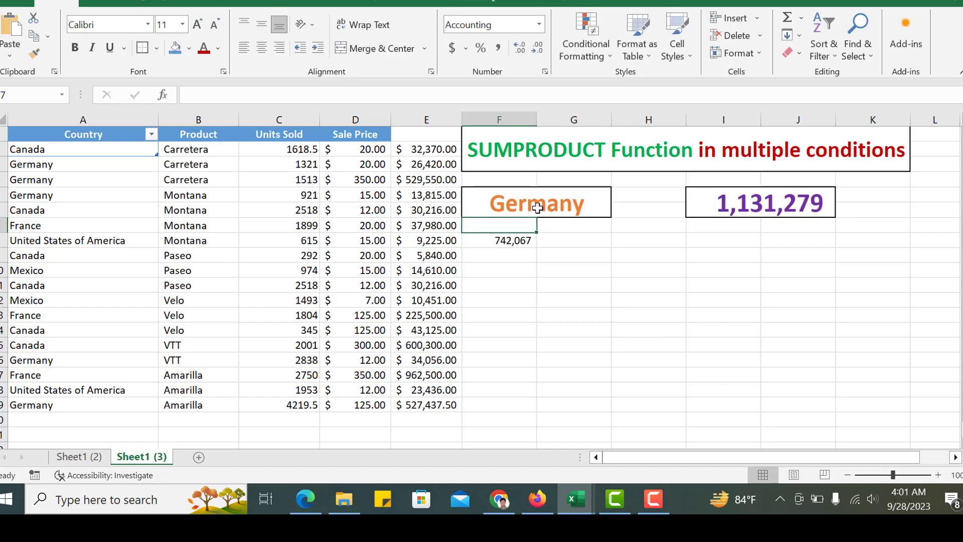
Change the country condition to France so SUMPRODUCT returns 1,225,980.
{"action": "left_click", "coordinate": [537, 208]}
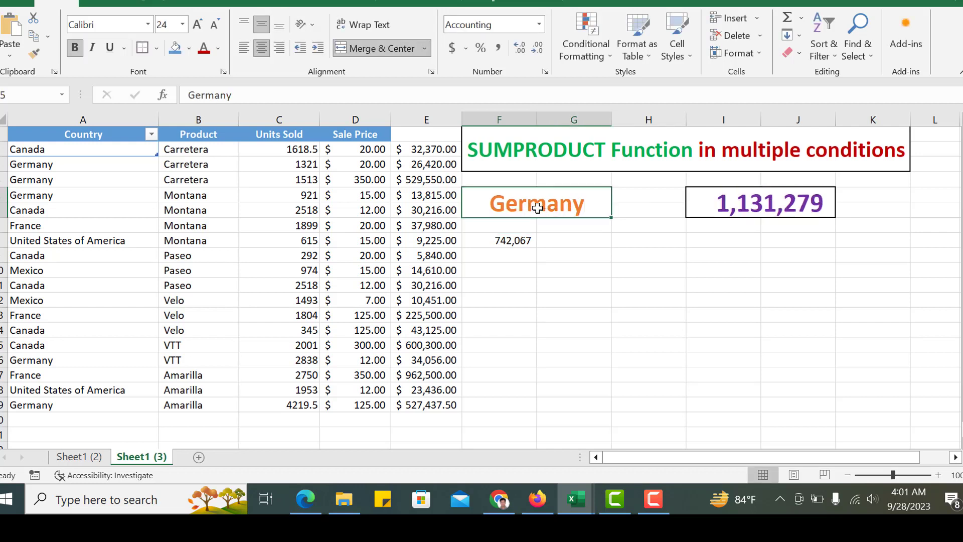
{"action": "type", "text": "F"}
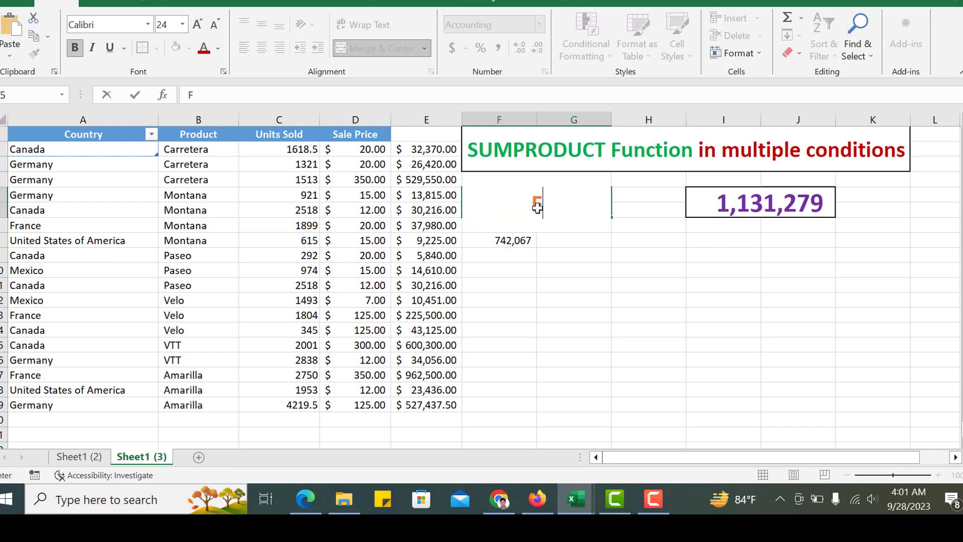
{"action": "type", "text": "ra"}
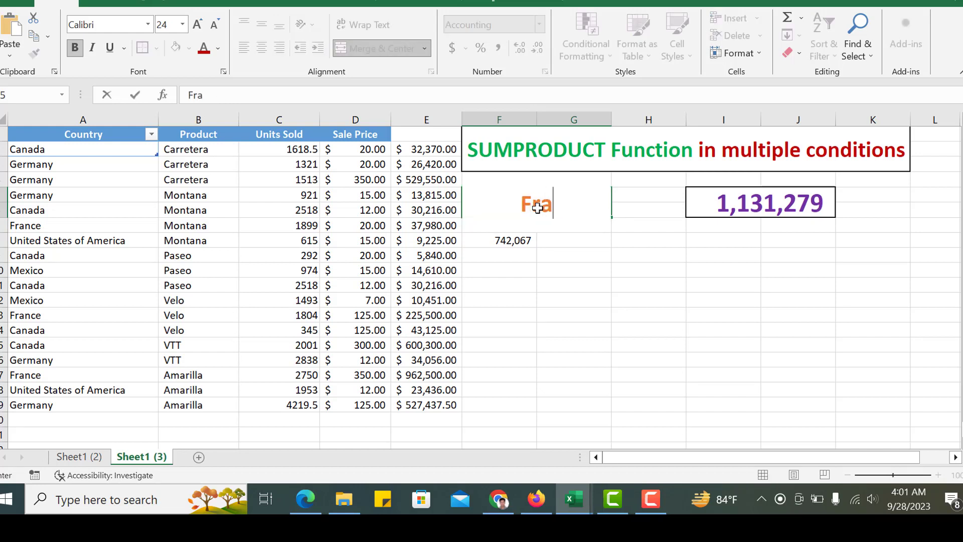
{"action": "type", "text": "nce"}
{"action": "key", "text": "Return"}
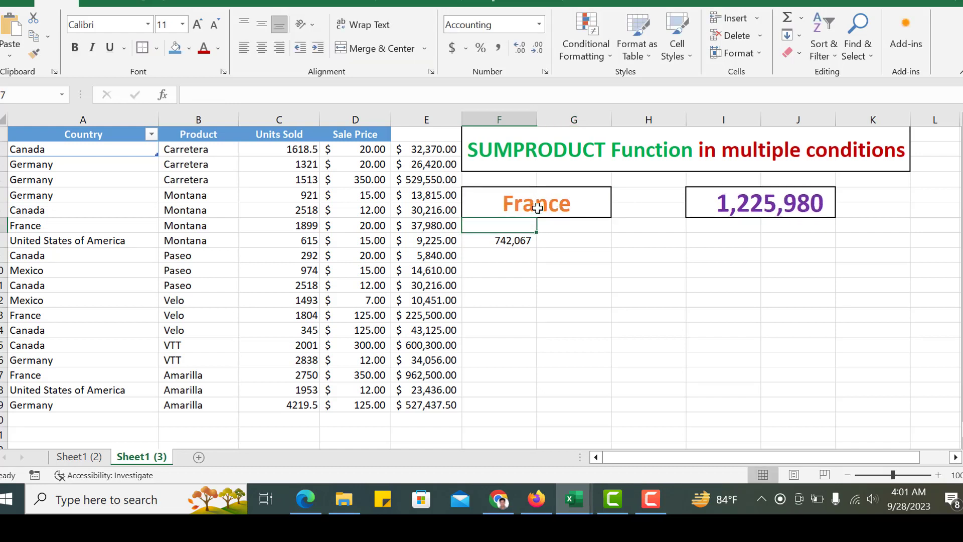